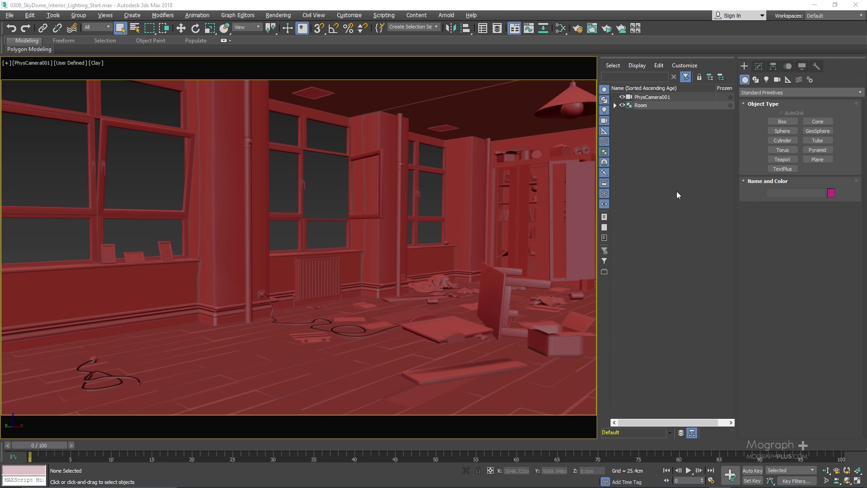
Select the physical camera and review its exposure, lens and sensor settings.
left_click(661, 97)
left_click(759, 67)
scroll(744, 293, "down", 4)
scroll(745, 193, "down", 1)
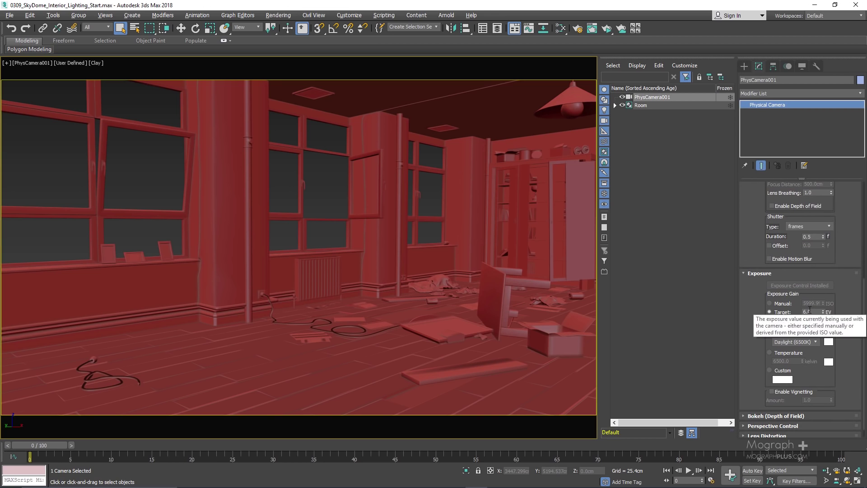
scroll(745, 239, "up", 8)
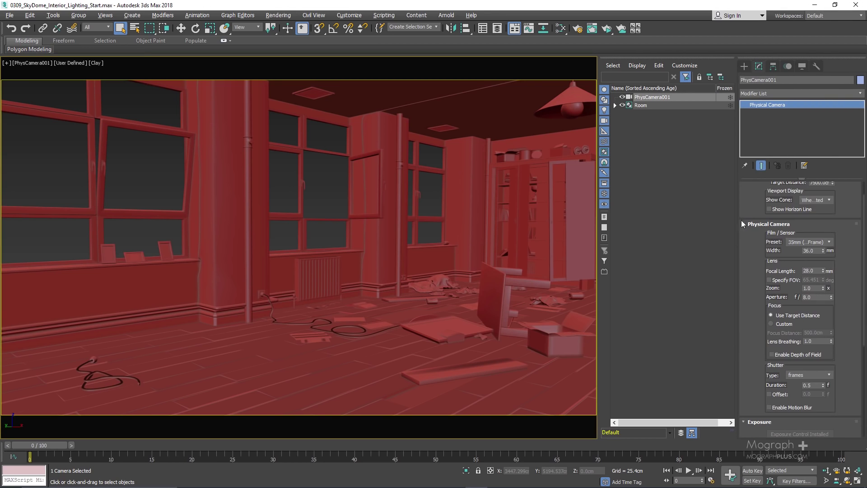
scroll(745, 229, "up", 2)
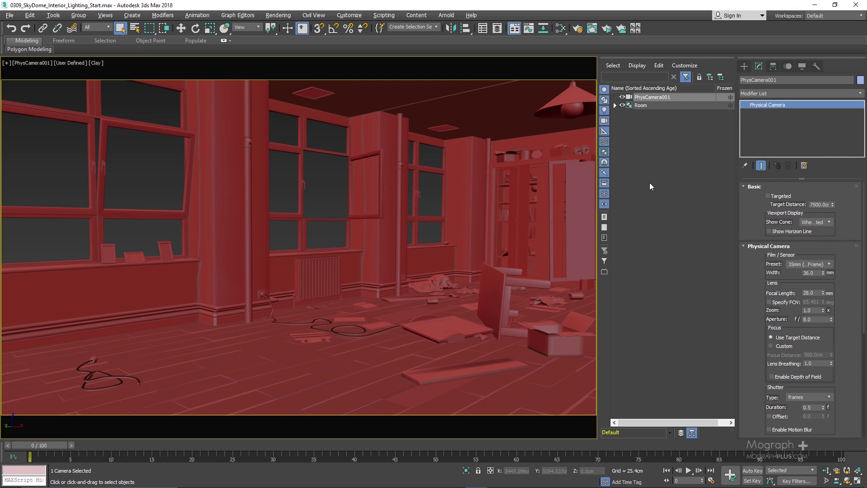
Create an Arnold light of type Skydome and place it on the room's floor in the camera view.
left_click(744, 66)
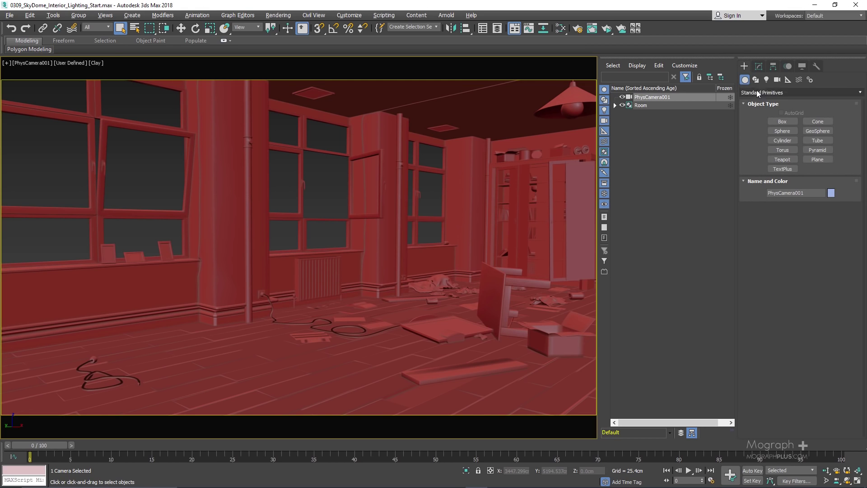
left_click(766, 80)
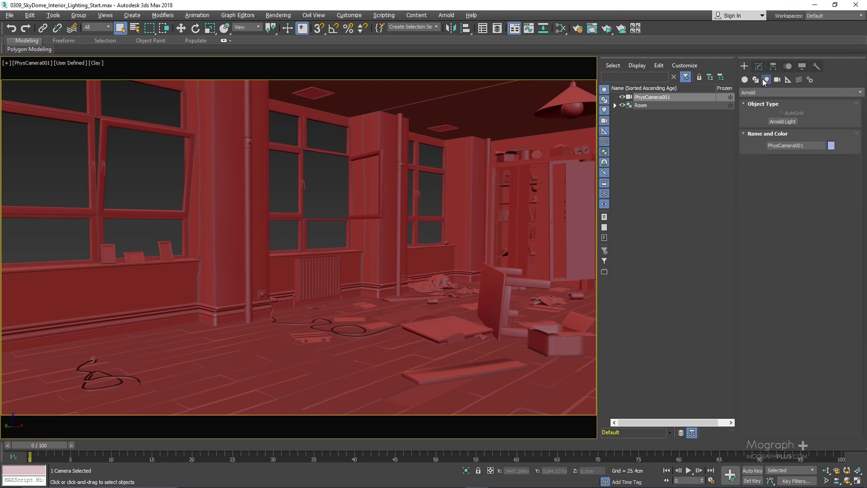
left_click(783, 122)
left_click(816, 239)
left_click(816, 238)
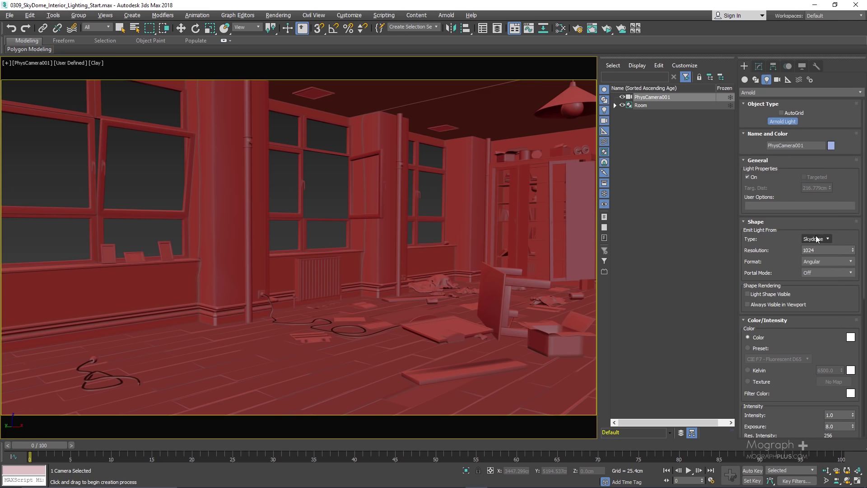
left_click_drag(783, 264, 781, 222)
scroll(782, 195, "down", 3)
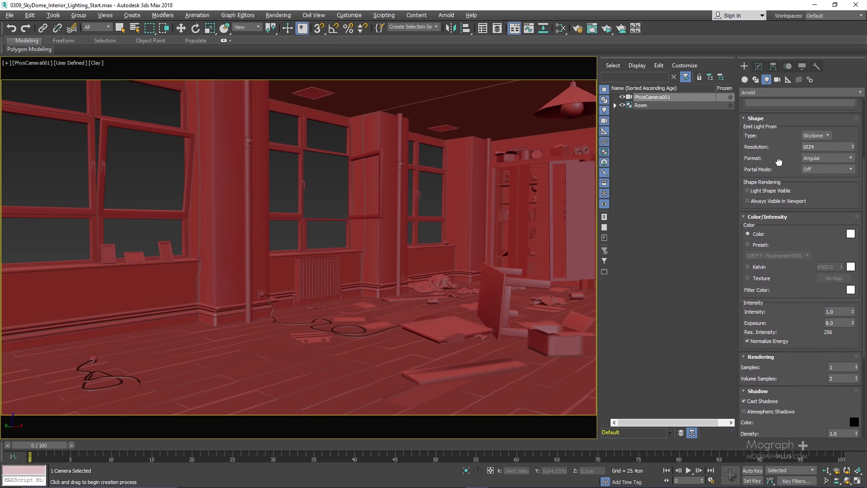
left_click_drag(798, 272, 785, 389)
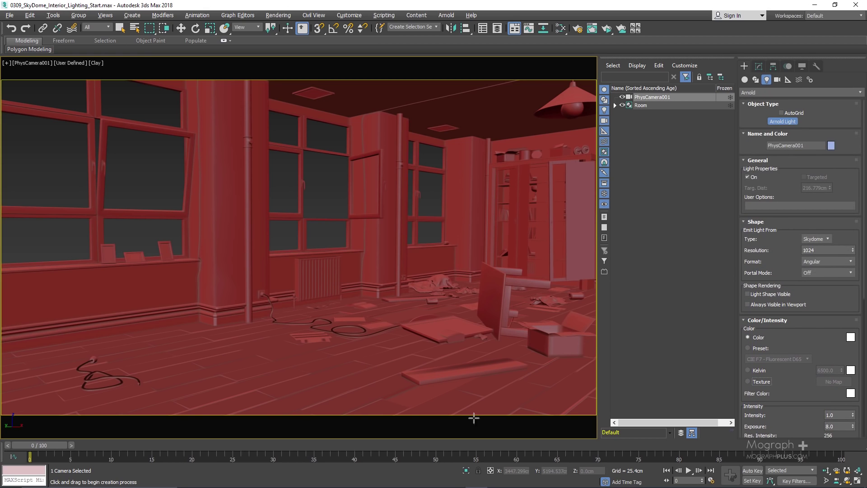
left_click(332, 362)
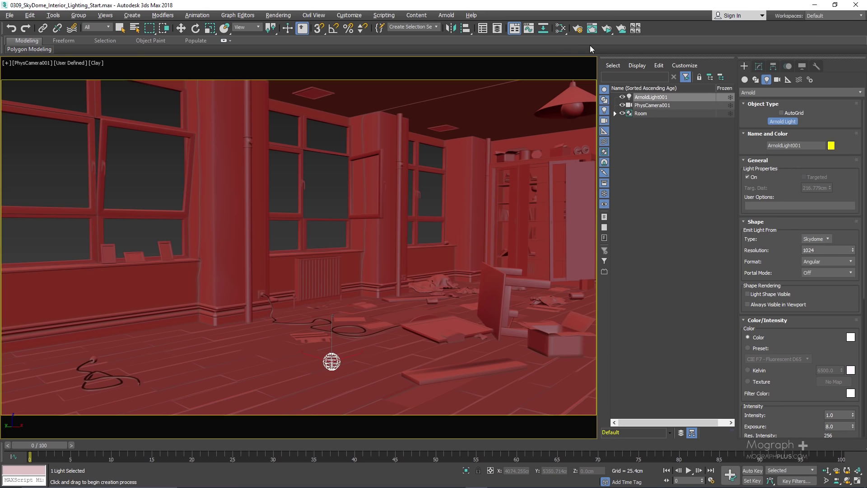
Start an ActiveShade preview and enable Light Shape Visible for the skydome light.
left_click(605, 30)
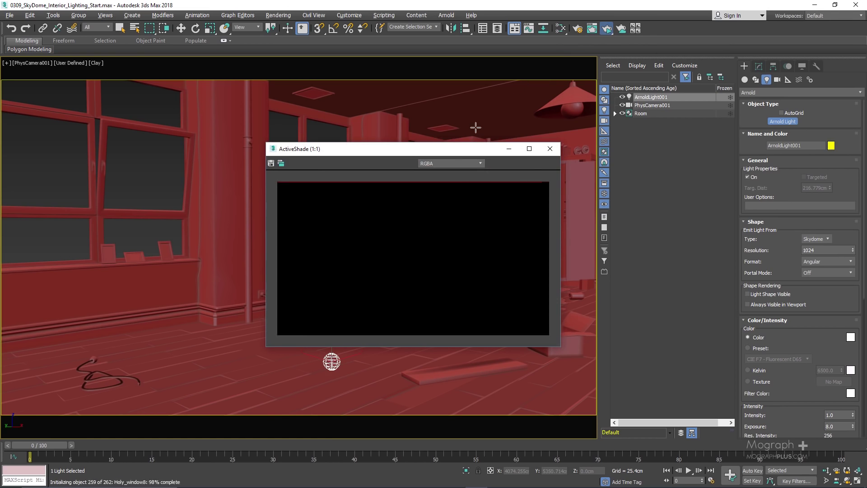
left_click_drag(451, 149, 427, 141)
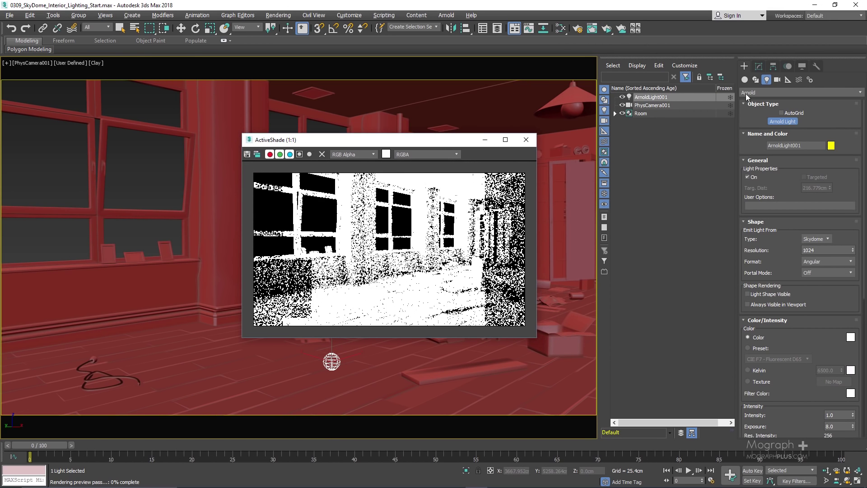
left_click(758, 67)
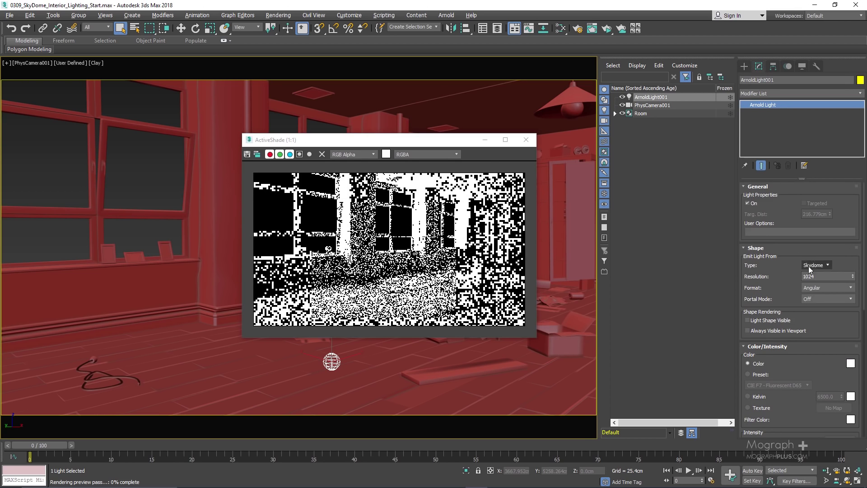
scroll(774, 270, "down", 1)
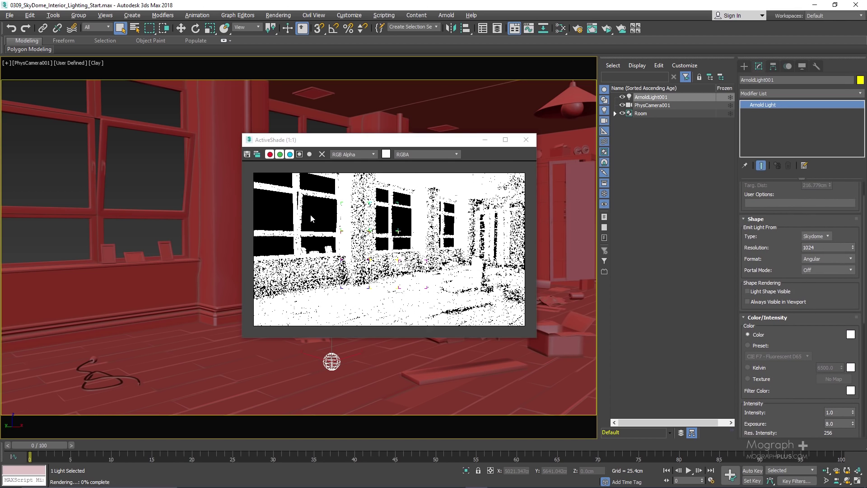
left_click(757, 291)
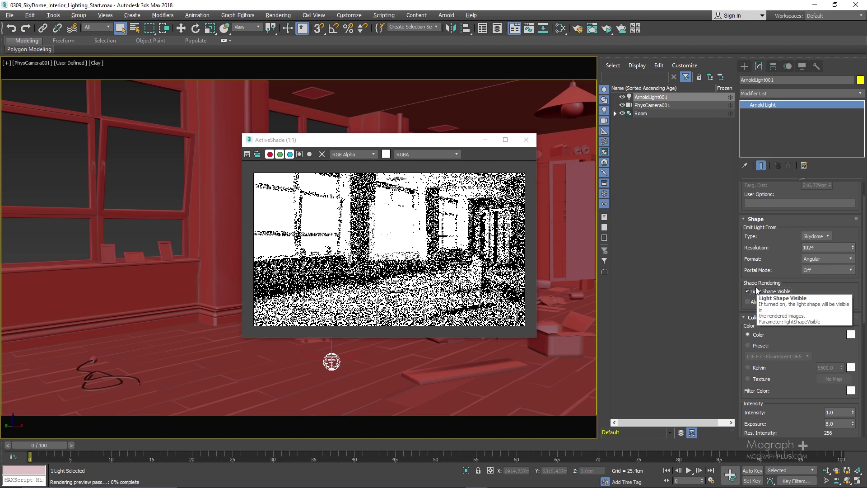
Set the skydome light's exposure to 1.
scroll(791, 261, "down", 5)
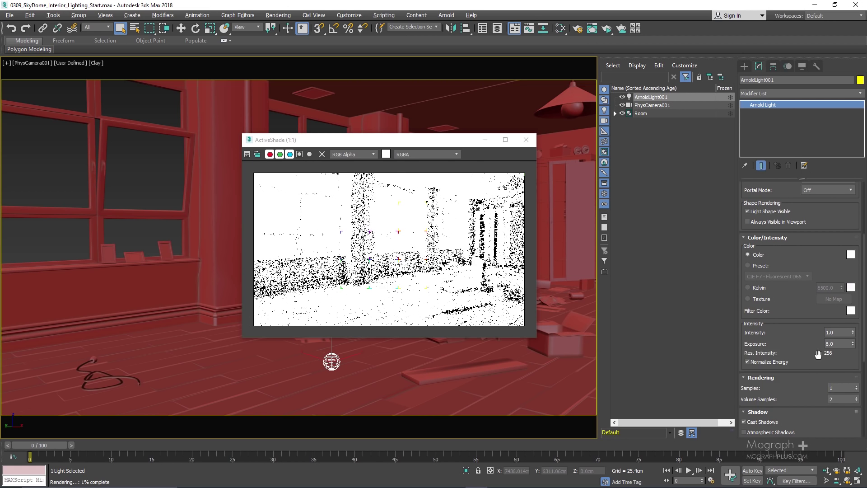
left_click(799, 339)
type("2")
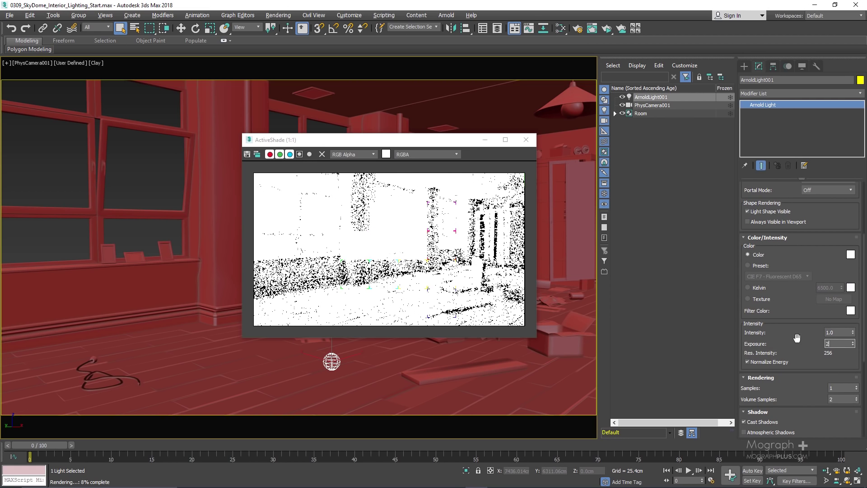
key("Return")
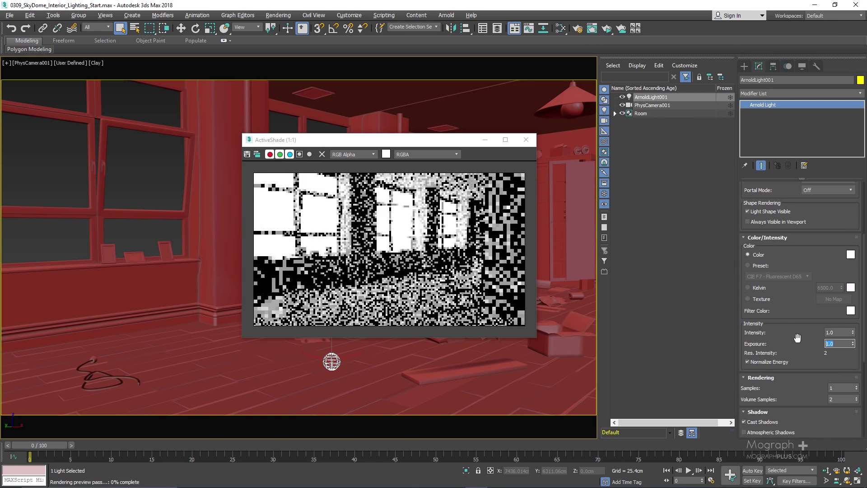
Try an intensity of 2 on the skydome light and settle on 1.5.
double_click(839, 333)
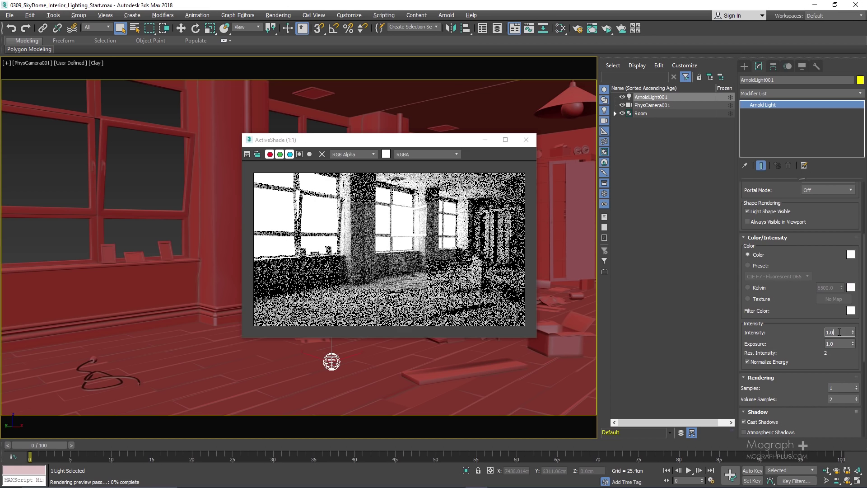
type("1")
key("BackSpace")
type("2")
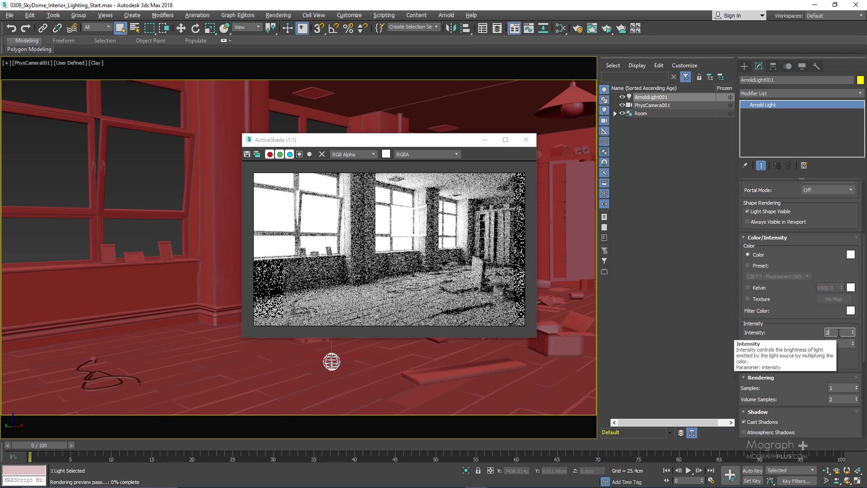
key("Return")
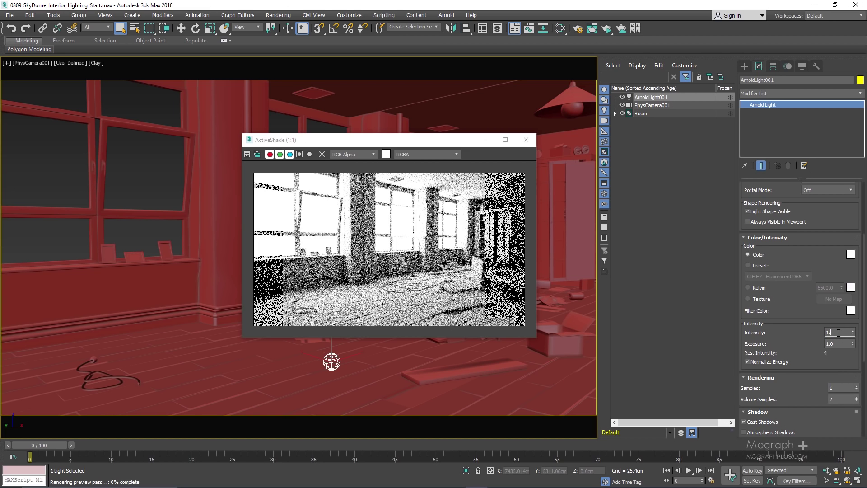
type("1.5")
key("Return")
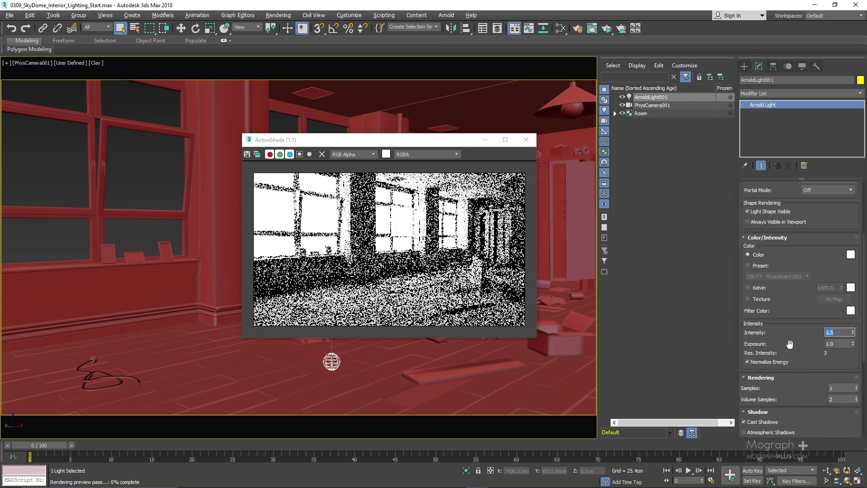
Set the skydome light's rendering samples to 4.
scroll(788, 345, "down", 1)
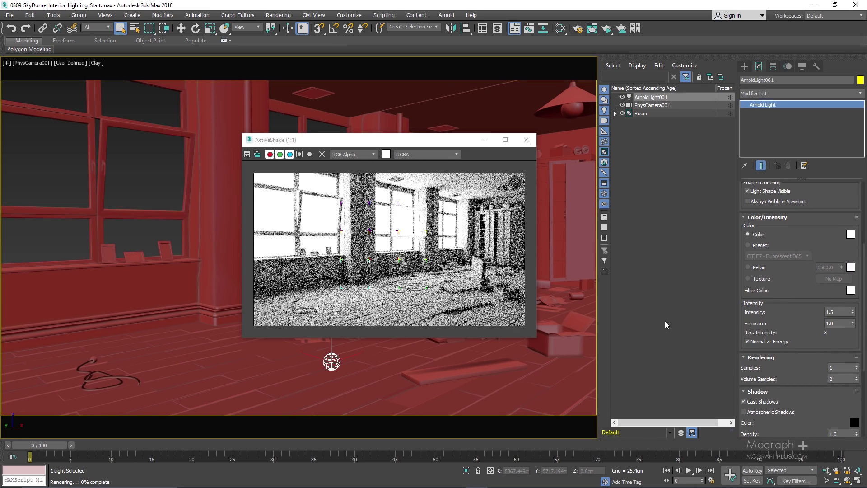
double_click(844, 372)
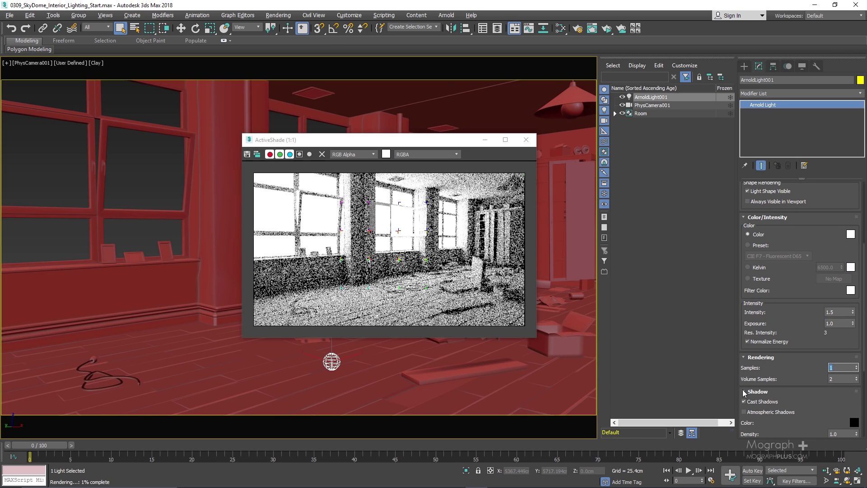
type("4")
key("Return")
Rename the Arnold light as SkyDome.
left_click(657, 98)
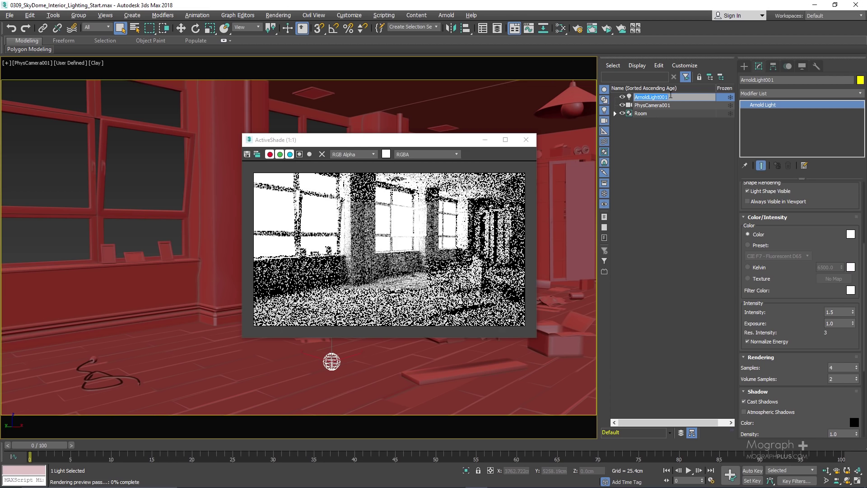
left_click(671, 97)
type("SkyDome")
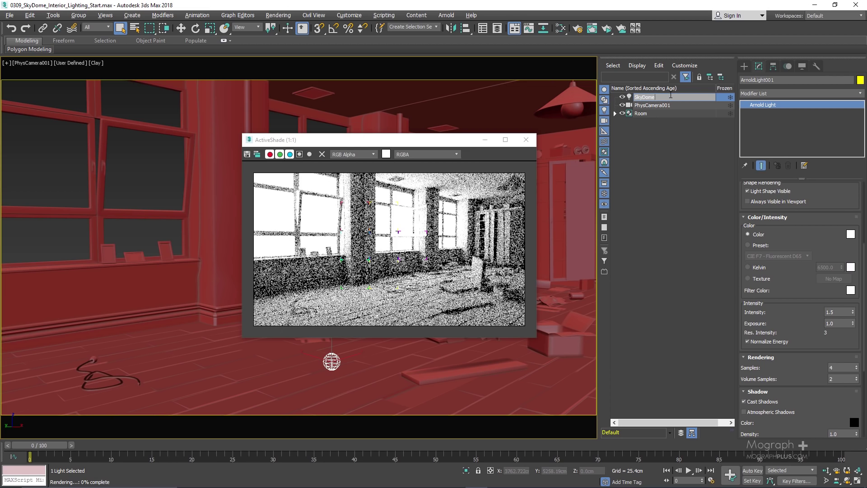
key("Return")
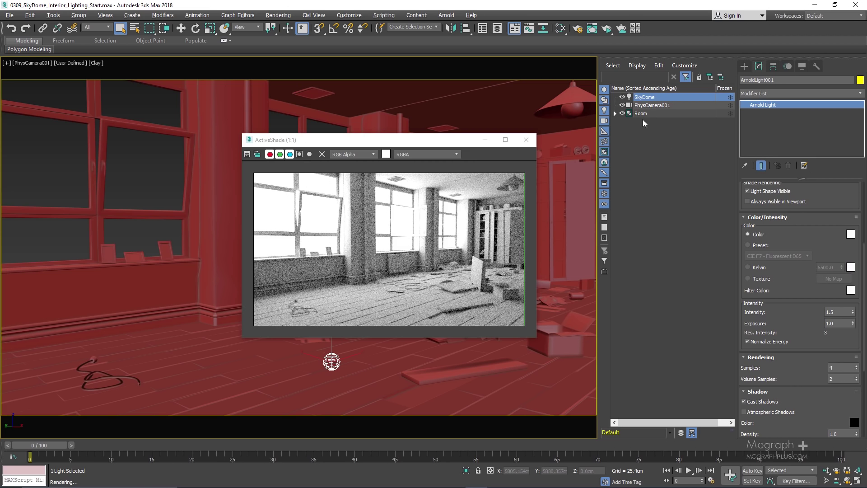
Inspect the noise in the ActiveShade preview up close and open the Arnold renderer sampling settings beside it.
scroll(323, 305, "up", 1)
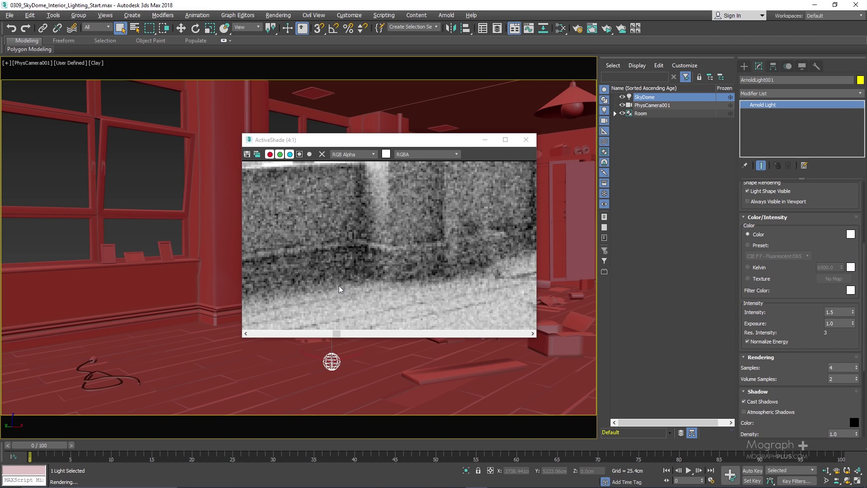
scroll(340, 290, "down", 1)
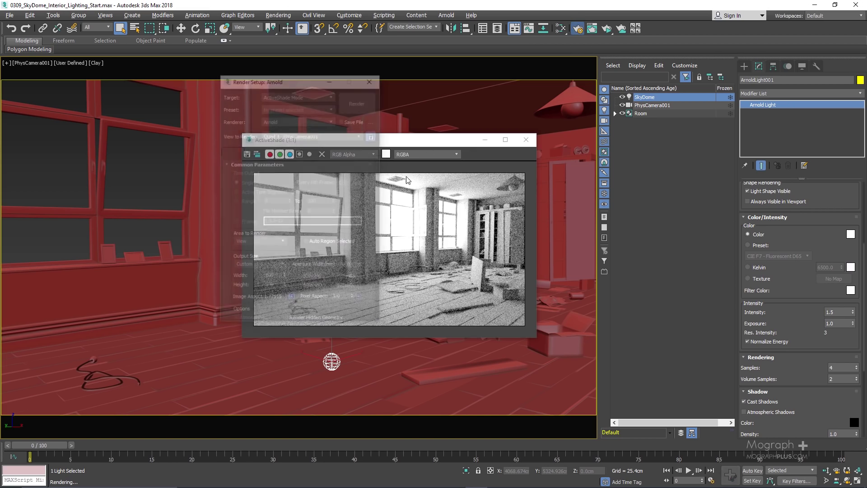
left_click_drag(421, 132, 579, 117)
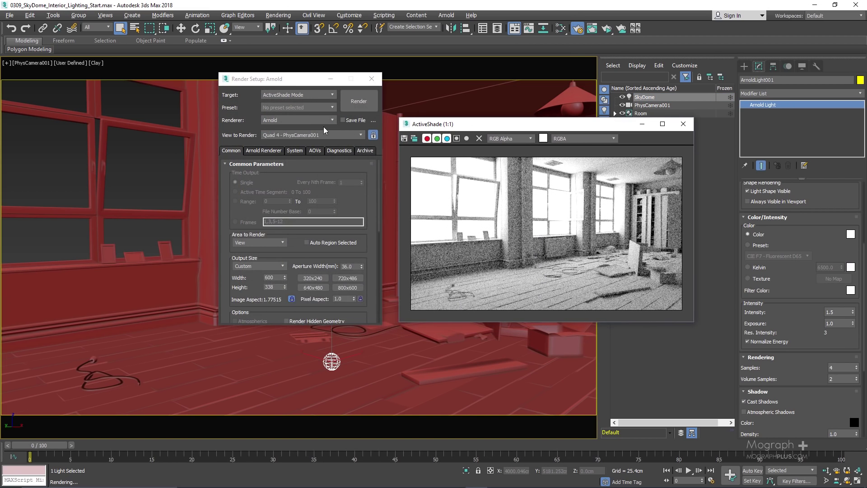
left_click(262, 150)
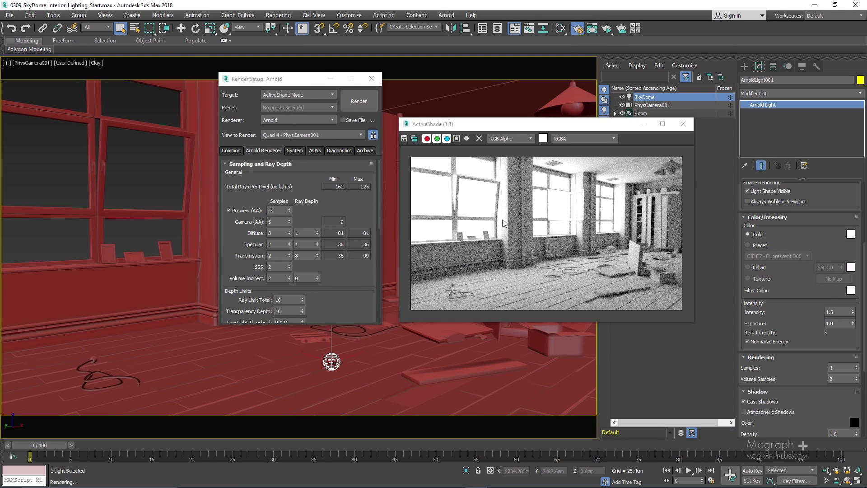
Examine the diffuse_indirect and diffuse_direct passes in the ActiveShade preview, and return to RGBA.
left_click(582, 139)
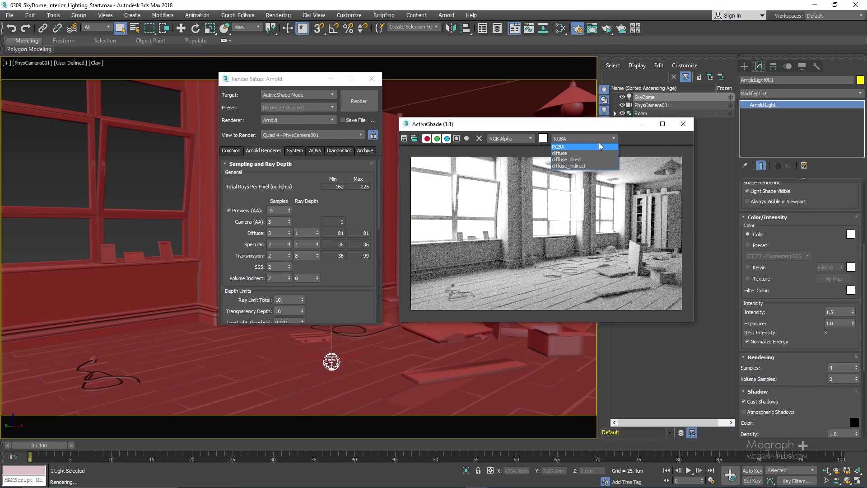
left_click(591, 166)
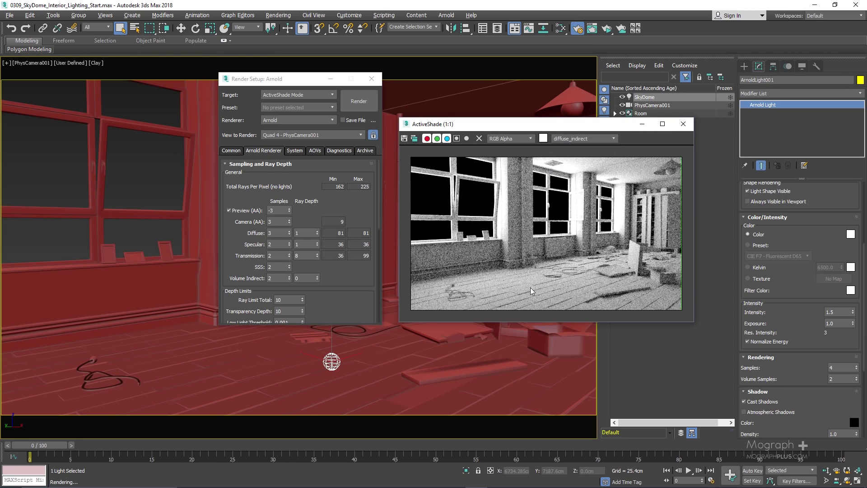
left_click(594, 139)
left_click(586, 160)
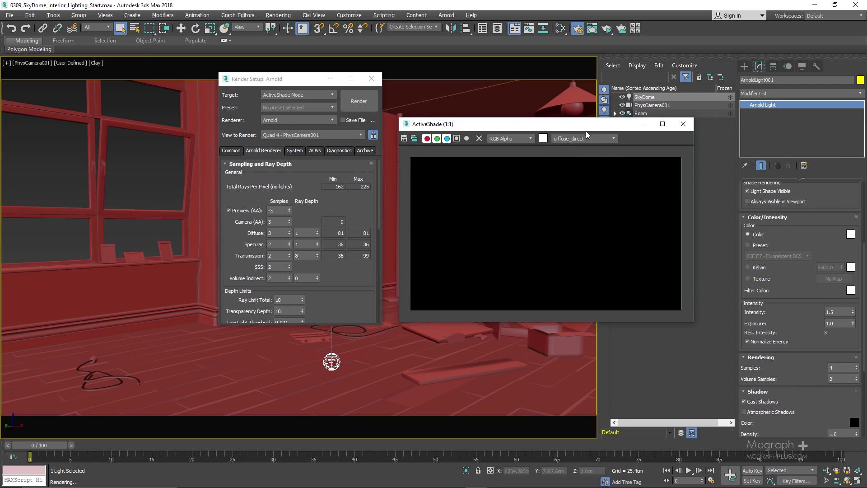
left_click(586, 138)
left_click(583, 145)
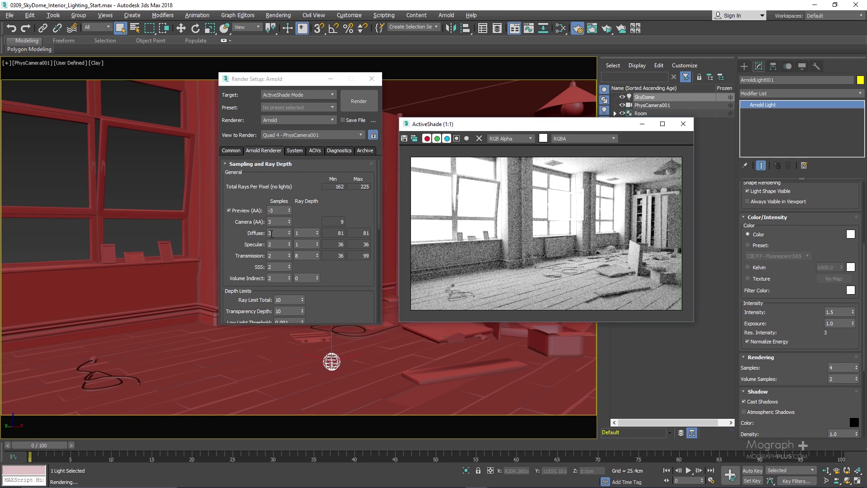
Clone the ActiveShade image into its own window, move it aside for comparison, and close ActiveShade and the render settings.
left_click(276, 229)
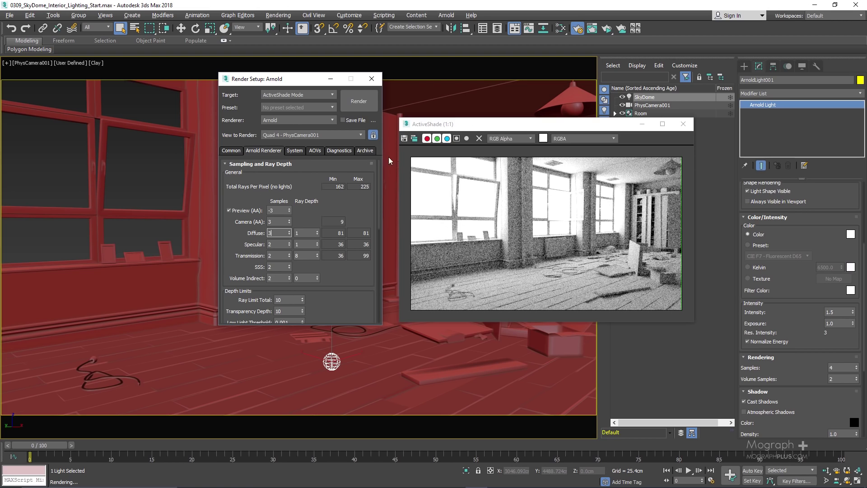
left_click(414, 138)
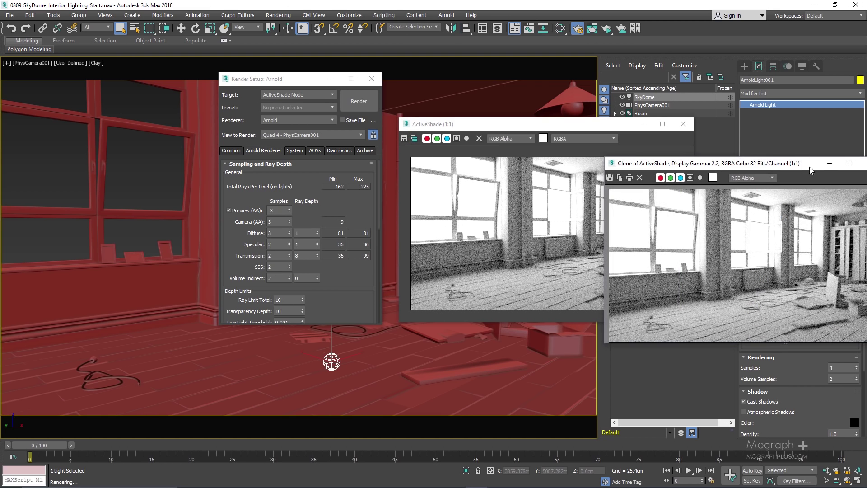
mouse_move(762, 167)
left_mouse_down()
mouse_move(318, 284)
mouse_move(155, 398)
mouse_move(154, 428)
left_mouse_up()
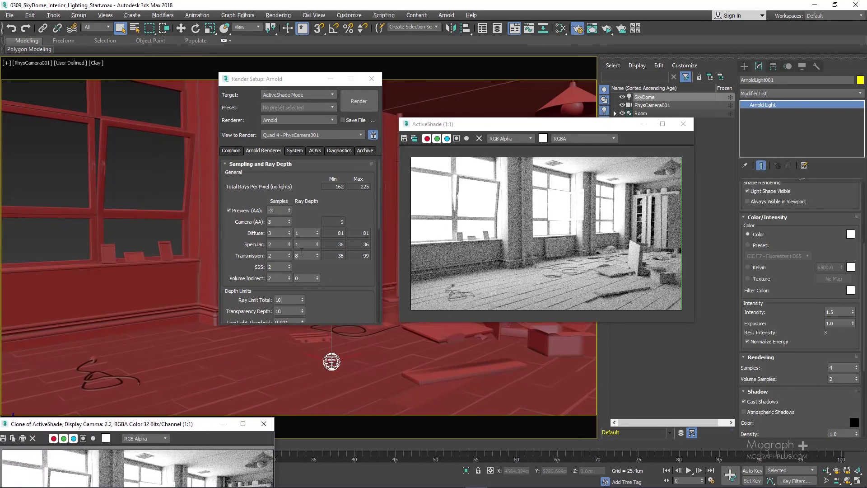
left_click(683, 124)
left_click(371, 78)
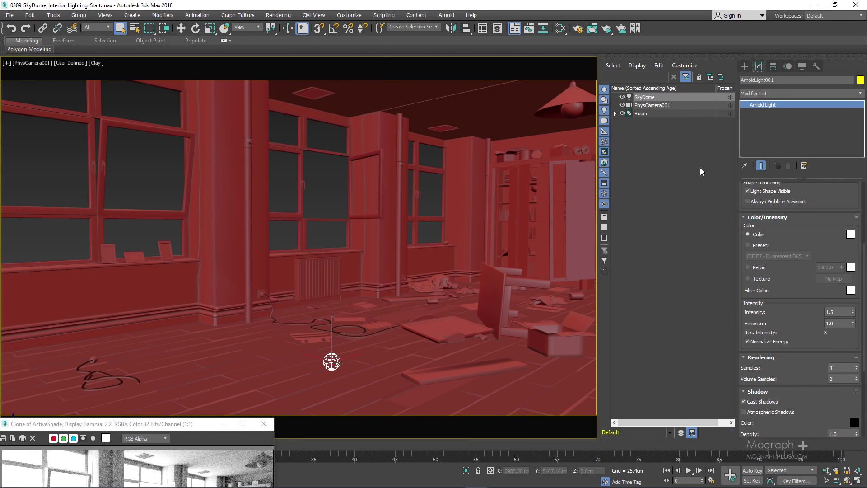
Create a targeted Quad Arnold light just outside the first window in the Top view, aimed into the room.
left_click(744, 67)
left_click(784, 121)
left_click(816, 238)
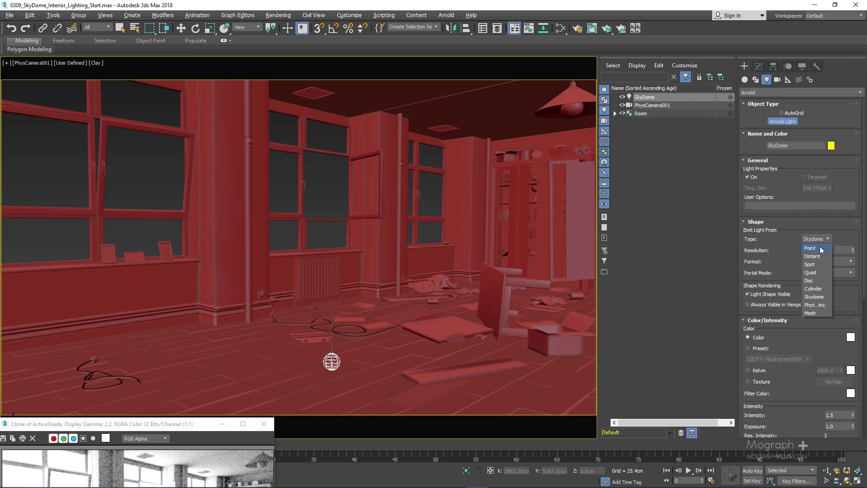
left_click(820, 273)
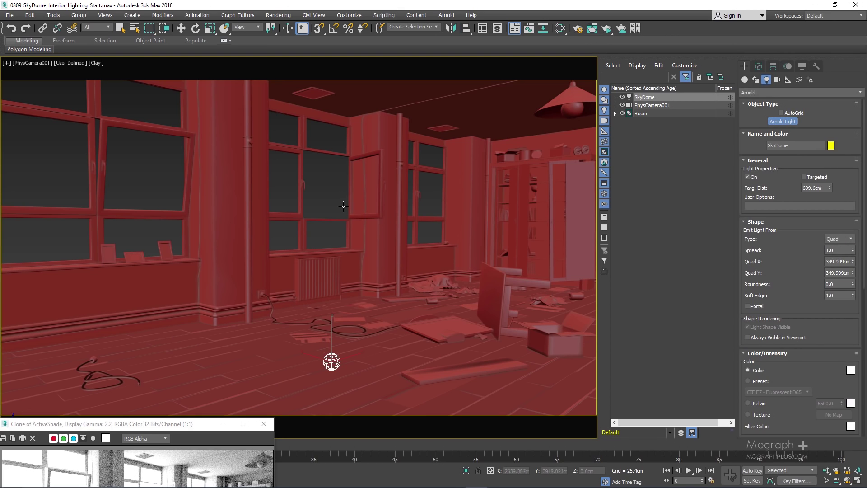
right_click(325, 179)
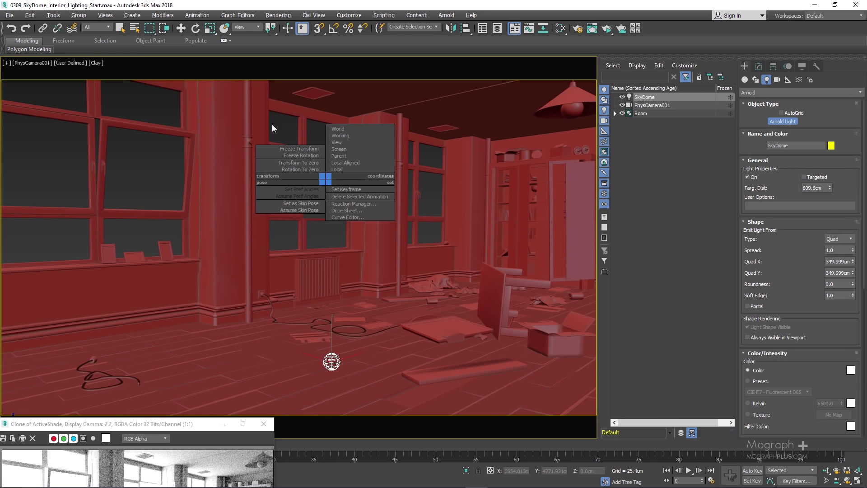
key("alt+w")
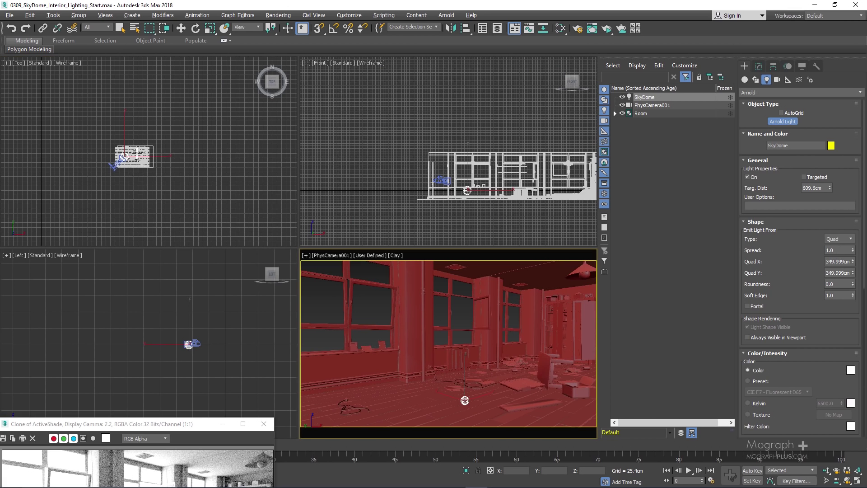
right_click(135, 155)
key("alt+w")
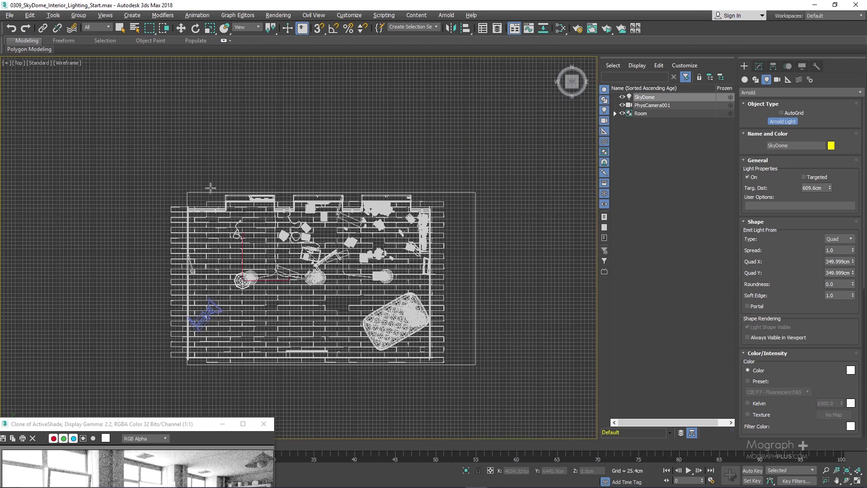
scroll(287, 220, "up", 3)
middle_click_drag(210, 174, 231, 134)
scroll(231, 134, "up", 2)
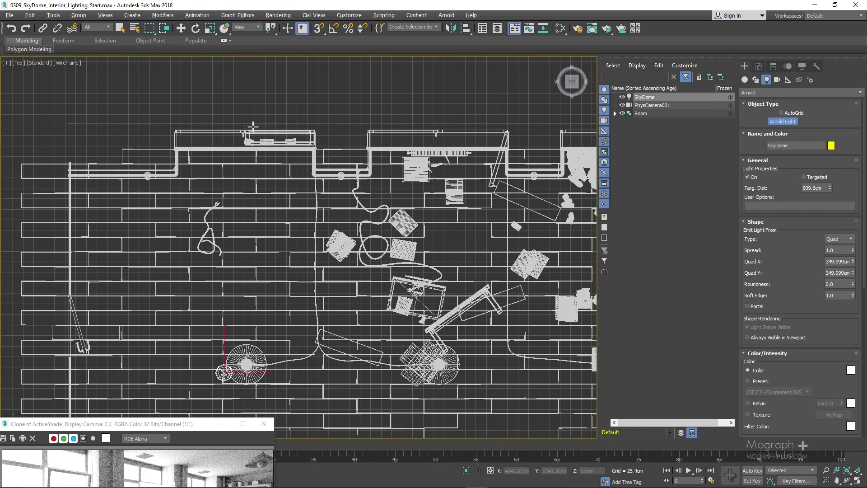
left_click_drag(246, 124, 250, 215)
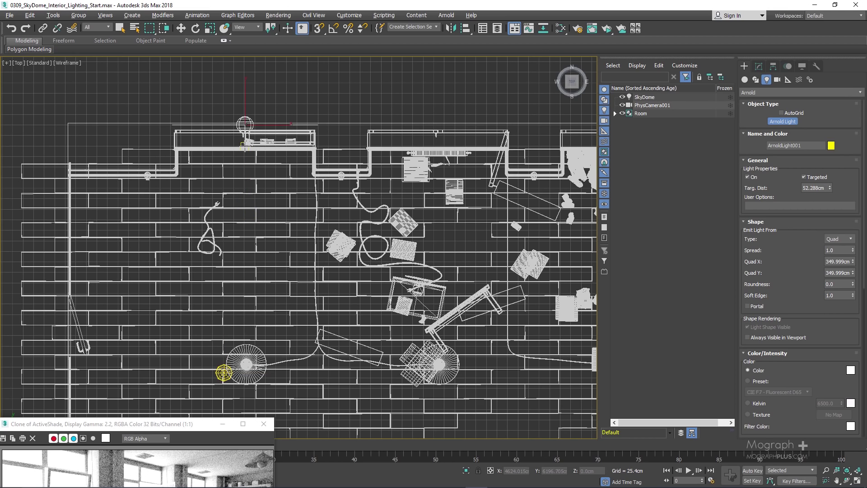
Select the quad light together with its target and raise both so the light covers the first window's opening.
left_click(759, 67)
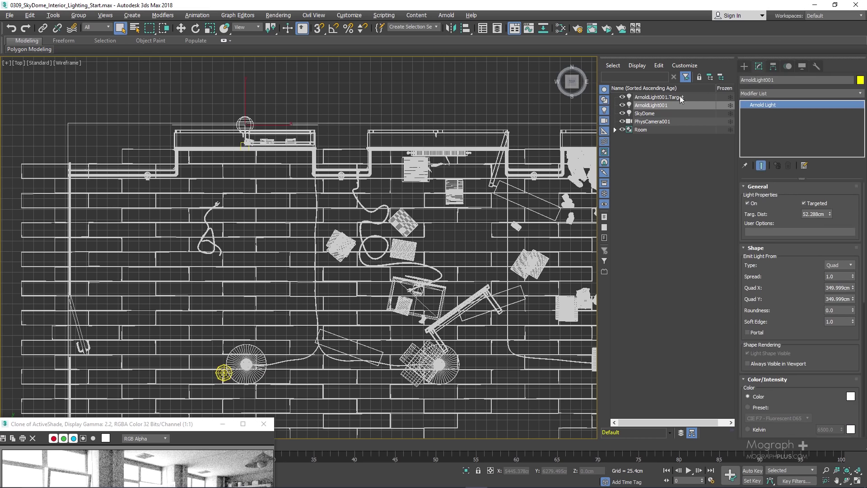
left_click(656, 97, "ctrl")
key("alt+w")
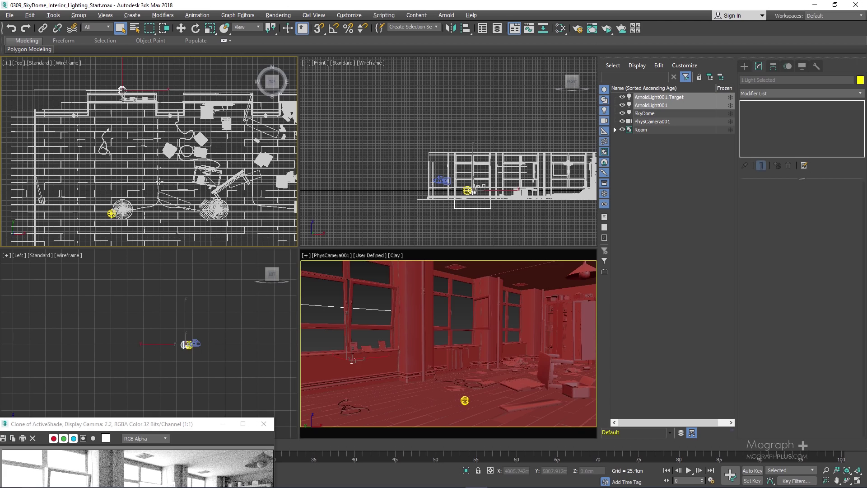
middle_click(329, 282)
key("alt+w")
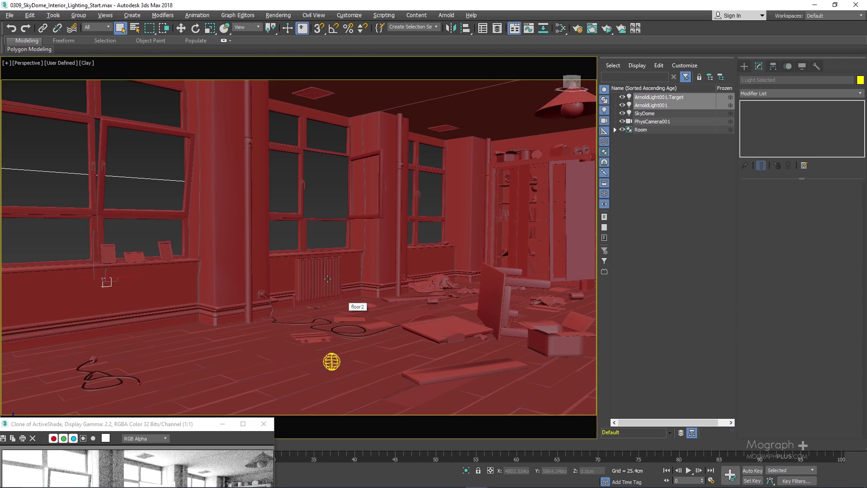
key("p")
scroll(330, 282, "down", 10)
middle_click_drag(300, 259, 388, 283, "alt")
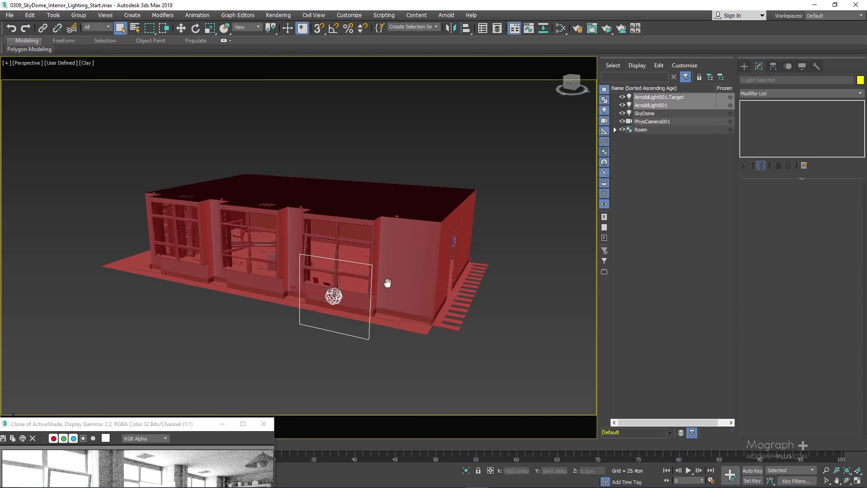
scroll(333, 277, "up", 4)
key("w")
left_click_drag(336, 281, 326, 224)
Nudge the quad light and its target outward from the window wall and check its centring on the window in the Front view.
middle_click_drag(326, 224, 349, 234, "alt")
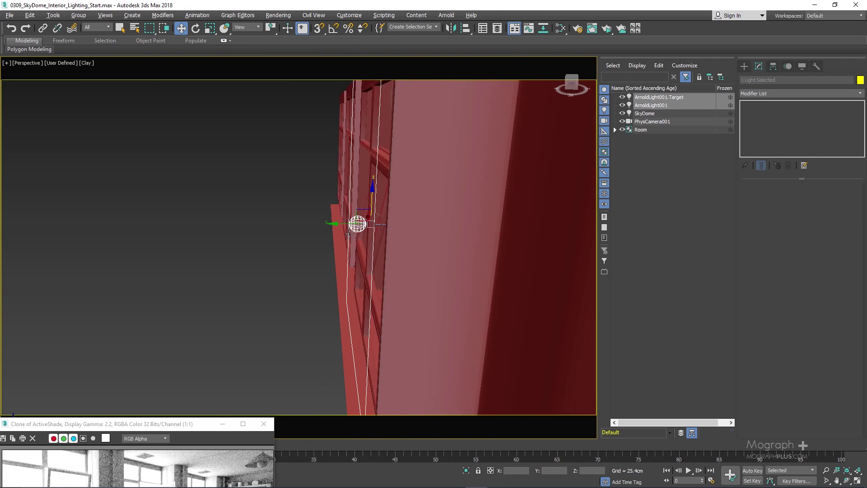
left_click_drag(333, 223, 327, 225)
middle_click_drag(327, 225, 417, 199, "alt")
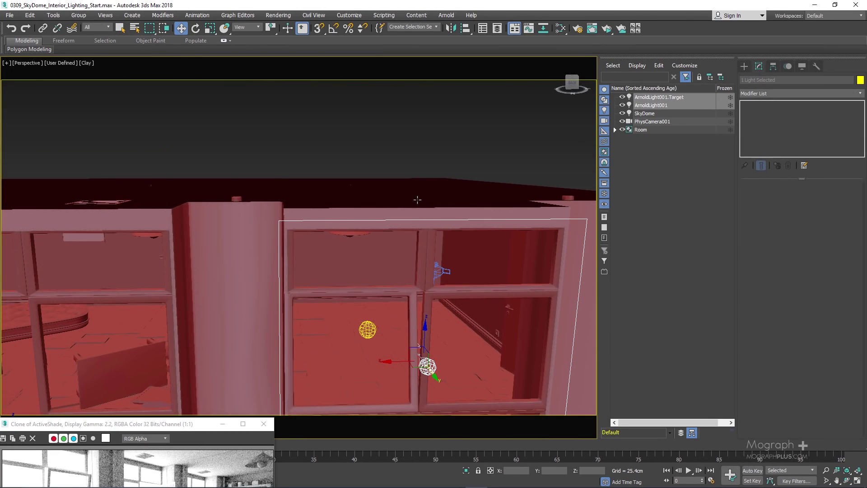
key("alt+w")
right_click(406, 158)
key("alt+w")
scroll(378, 299, "up", 3)
scroll(423, 300, "up", 5)
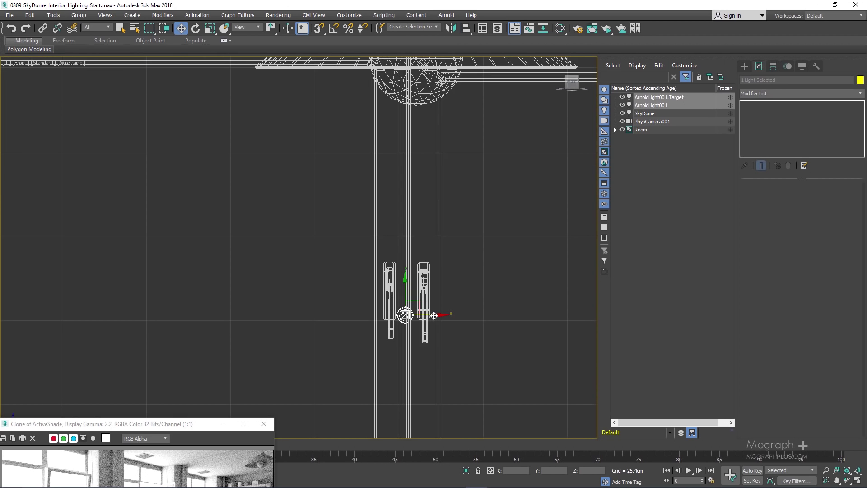
scroll(434, 316, "down", 8)
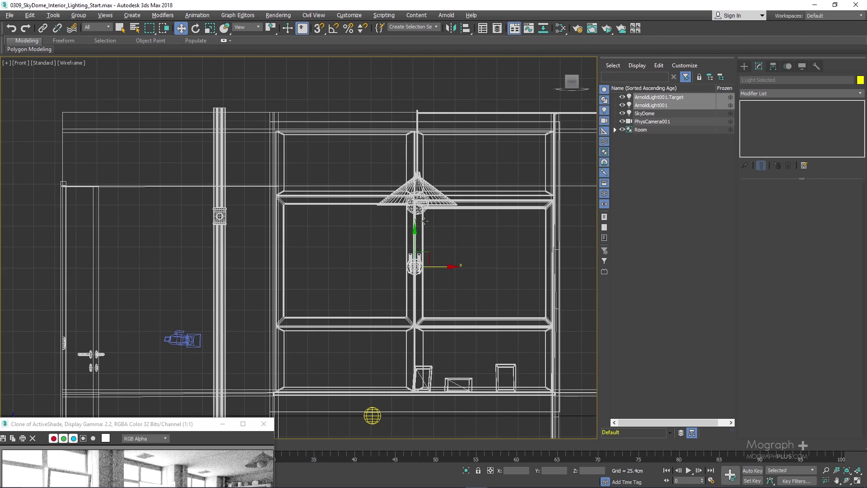
scroll(424, 221, "down", 3)
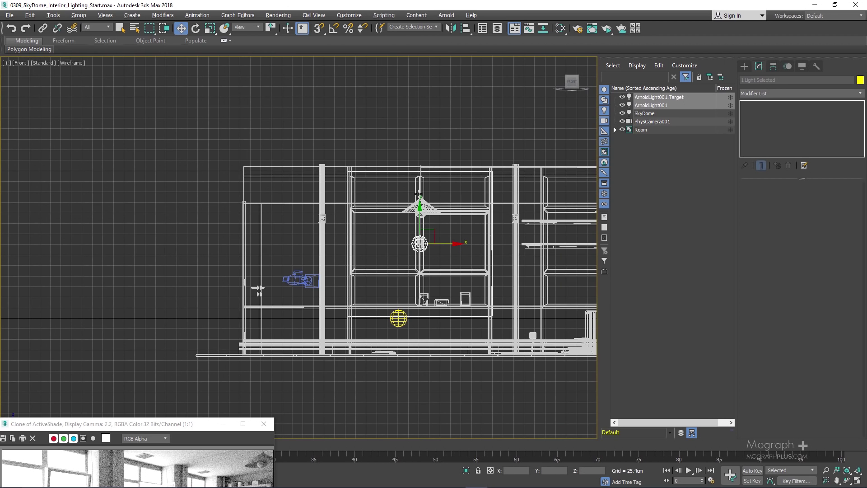
Clone the quad light and its target along the wall as 2 instances, one for each remaining window.
key("alt+w")
key("alt+w")
key("alt+w")
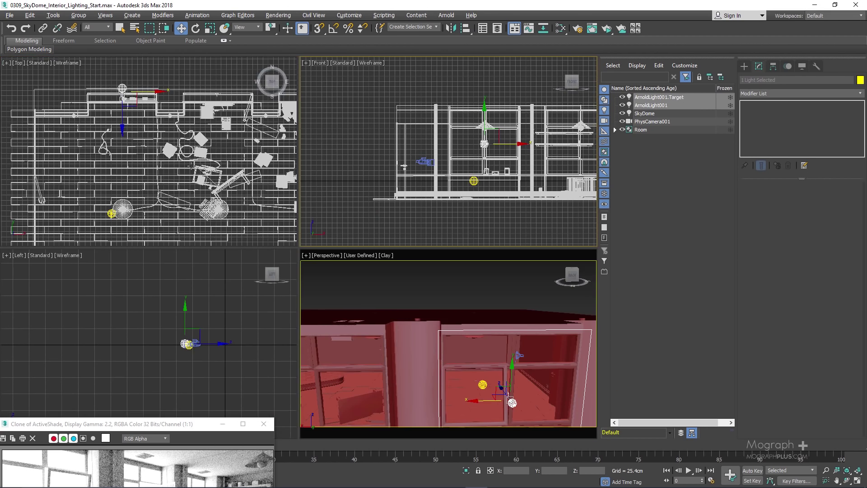
key("alt+w")
middle_click_drag(186, 150, 266, 173)
left_click_drag(132, 189, 325, 196, "shift")
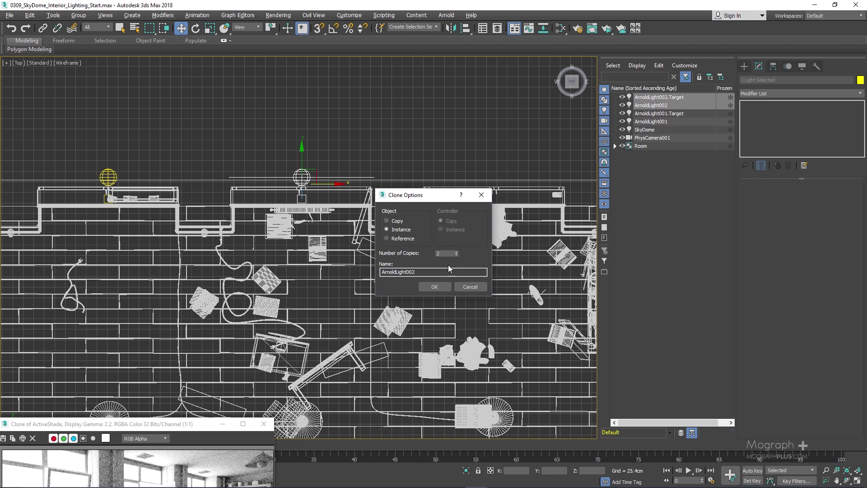
left_click(435, 286)
middle_click_drag(433, 189, 357, 192)
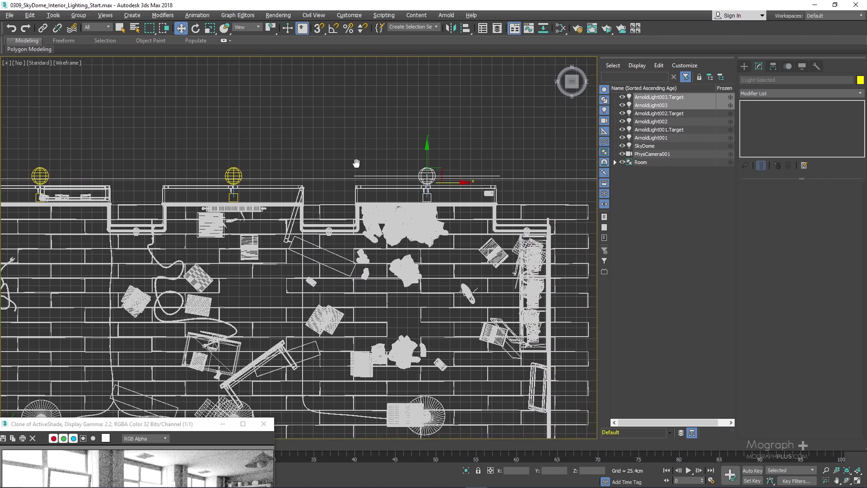
Return to the PhysCamera001 view and enable Portal on the first window's quad light.
key("alt+w")
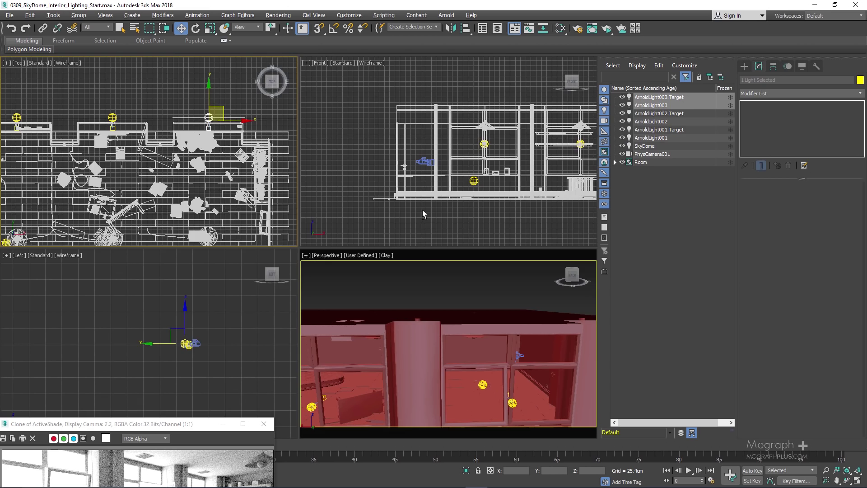
right_click(415, 289)
key("alt+w")
key("c")
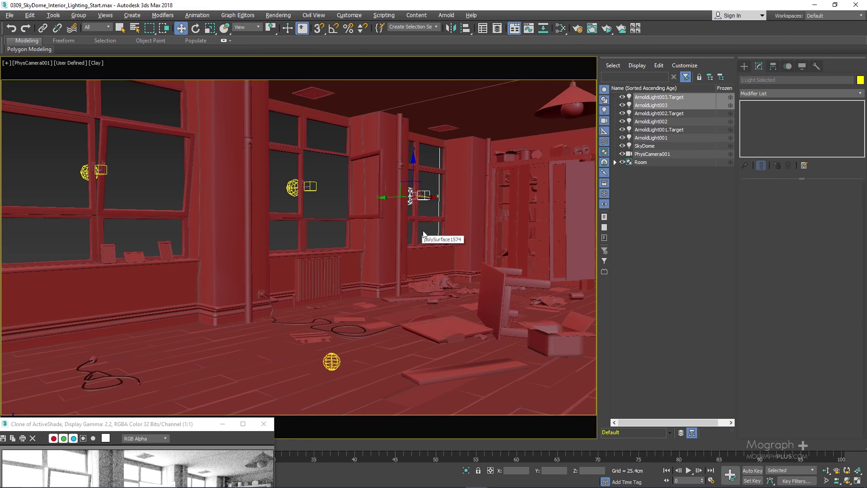
left_click(677, 185)
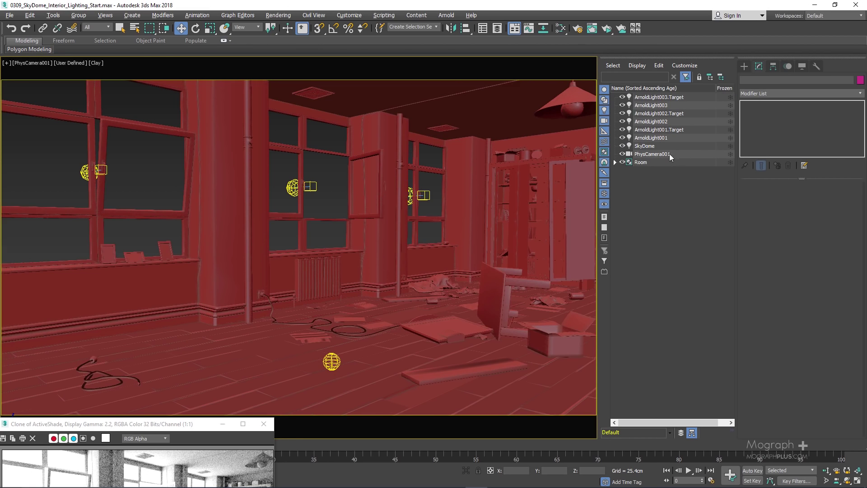
left_click(667, 138)
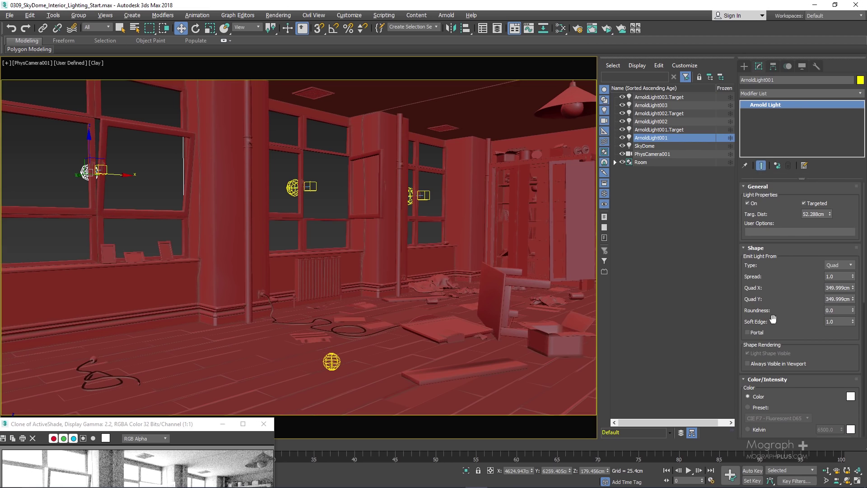
left_click(750, 335)
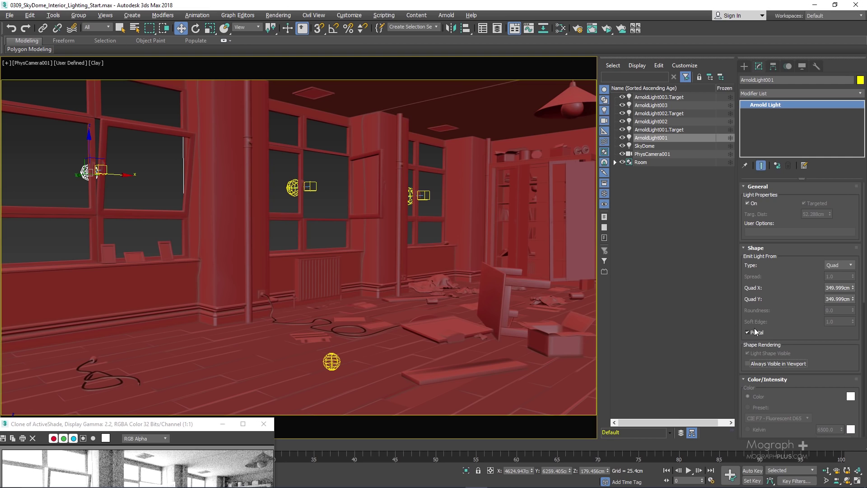
Rename the first window's light as Portal 01 and the second window's light as Portal 02.
left_click(652, 139)
left_click(652, 140)
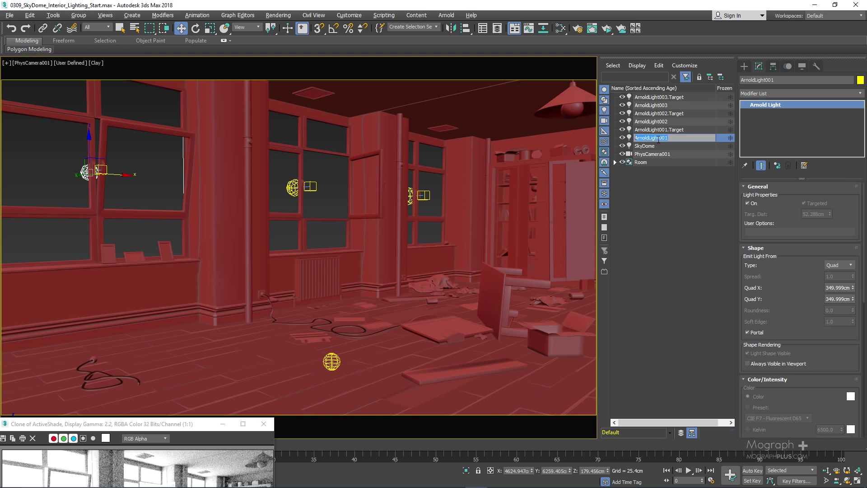
type("Portal 01")
key("Return")
left_click(658, 121)
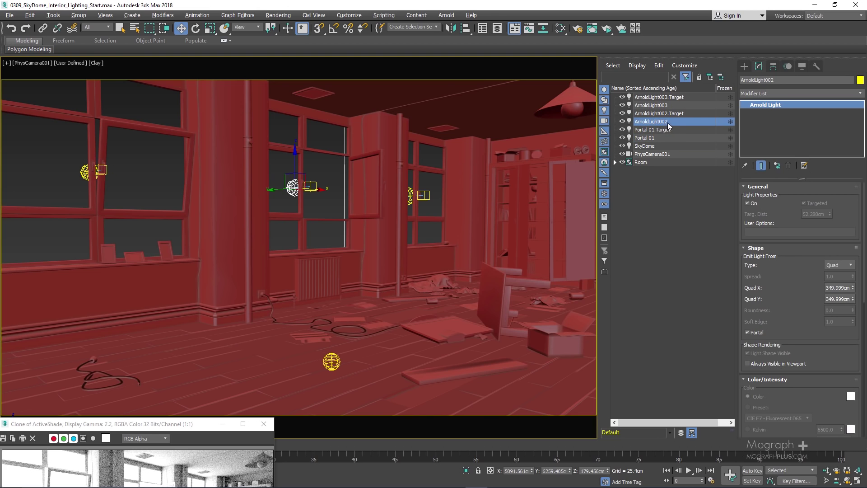
left_click(674, 125)
type("Portal 02")
key("Return")
Rename the third window's light as Portal 03.
left_click(651, 105)
left_click(666, 108)
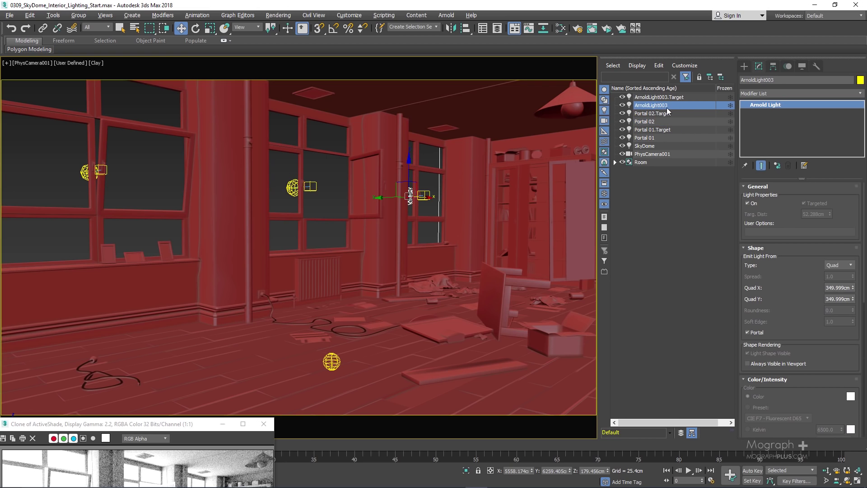
type("Port")
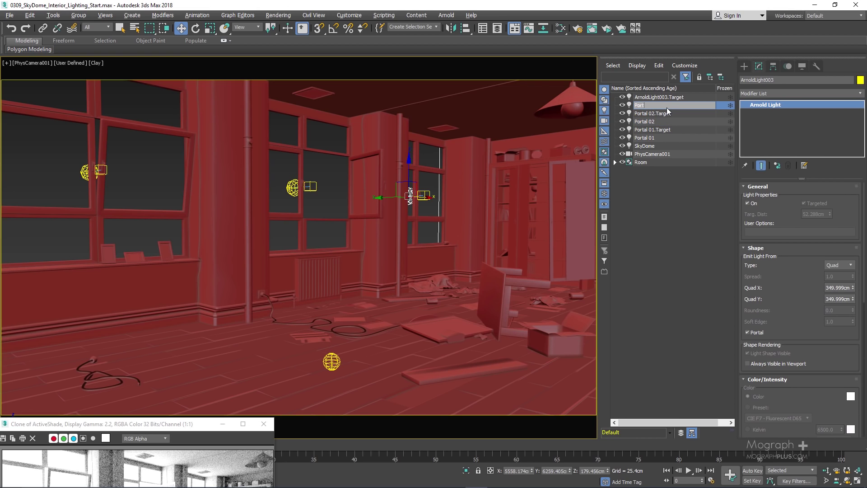
type("al 03")
key("Return")
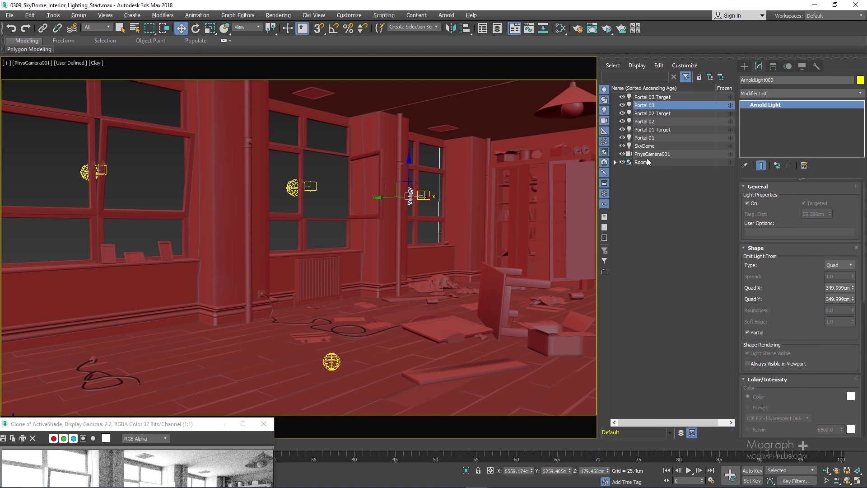
Set the SkyDome light's Portal Mode to Interior Only.
left_click(644, 146)
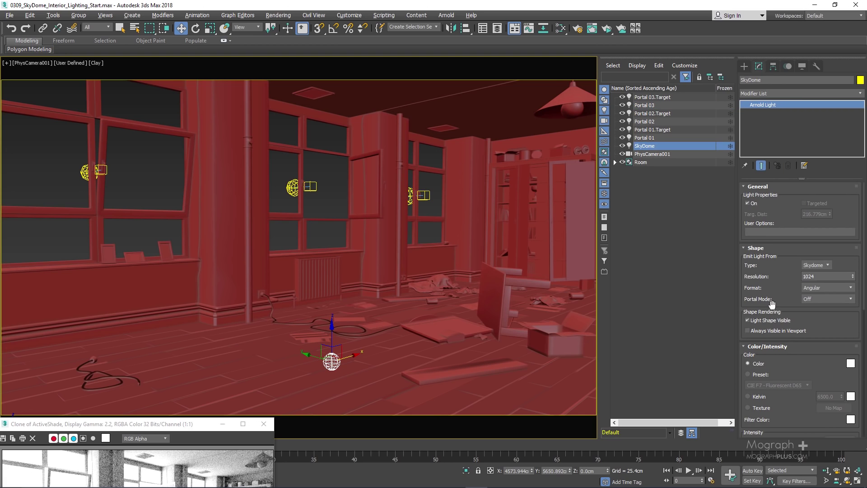
left_click(815, 299)
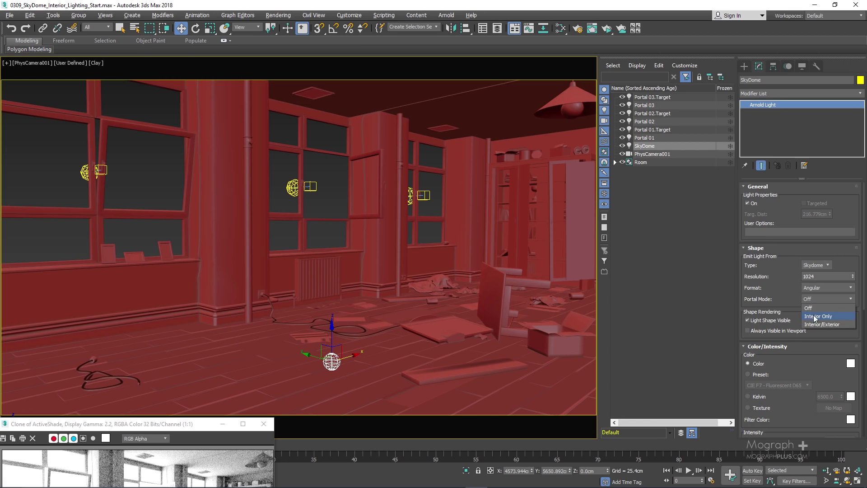
left_click(812, 317)
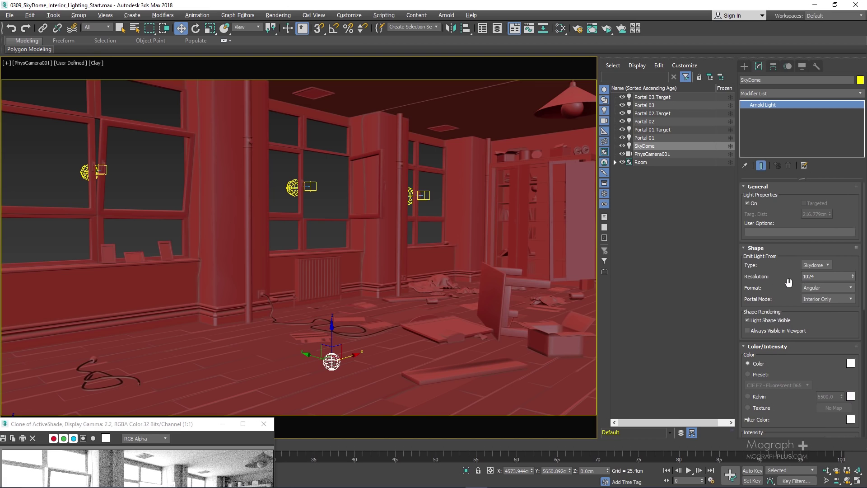
left_click(828, 299)
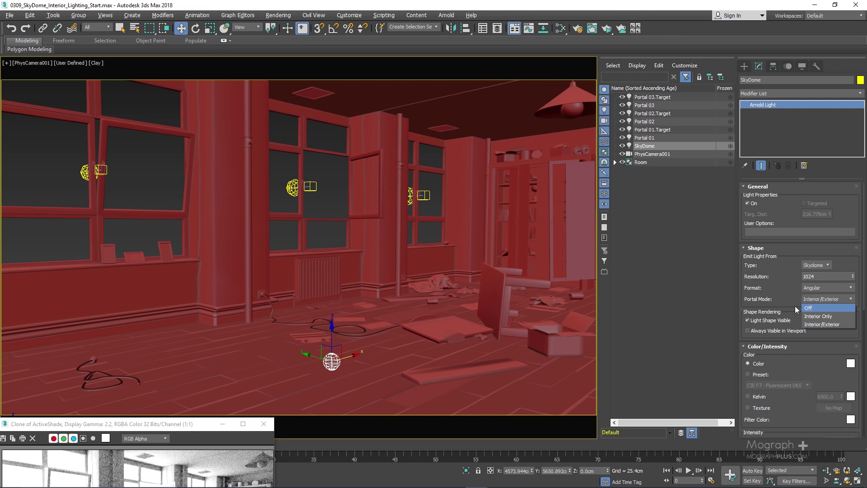
left_click(837, 318)
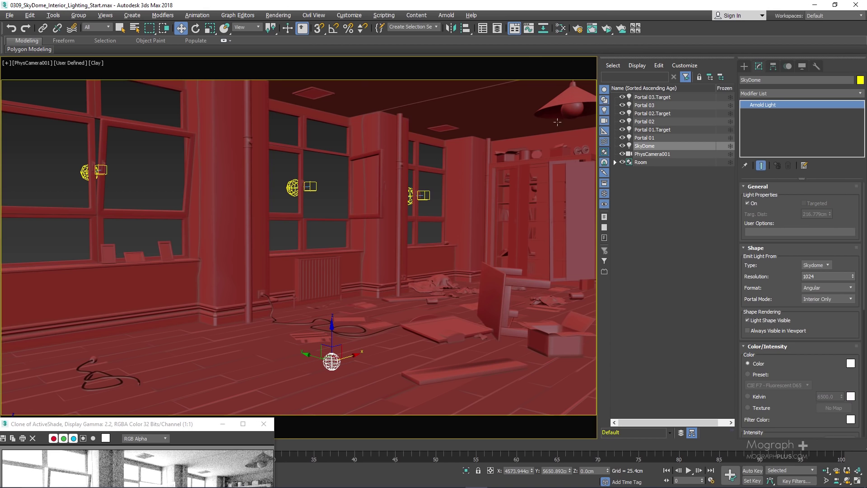
Run an ActiveShade render, compare its noise up close with the earlier cloned render, and close both render windows.
left_click(607, 29)
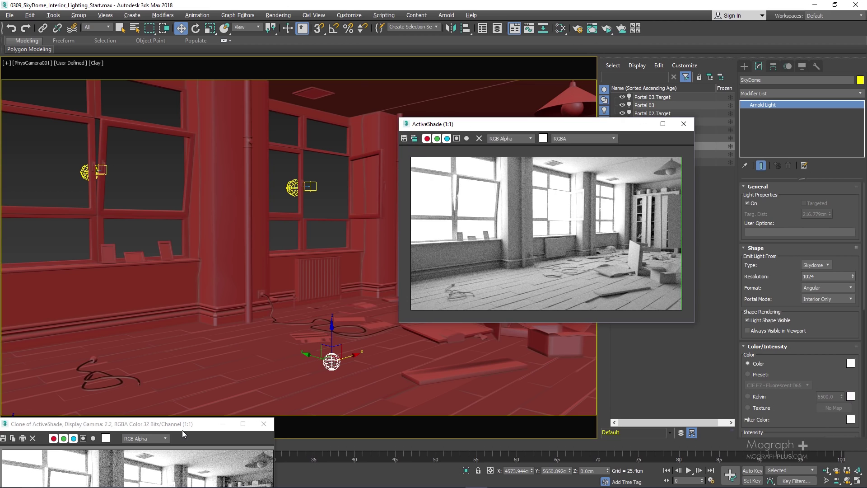
mouse_move(183, 435)
left_mouse_down()
mouse_move(226, 373)
mouse_move(308, 201)
mouse_move(302, 132)
left_mouse_up()
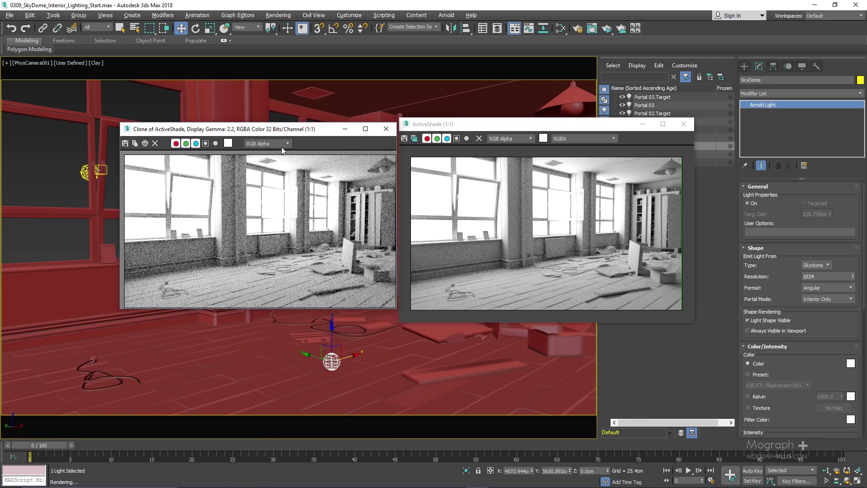
scroll(519, 264, "up", 1)
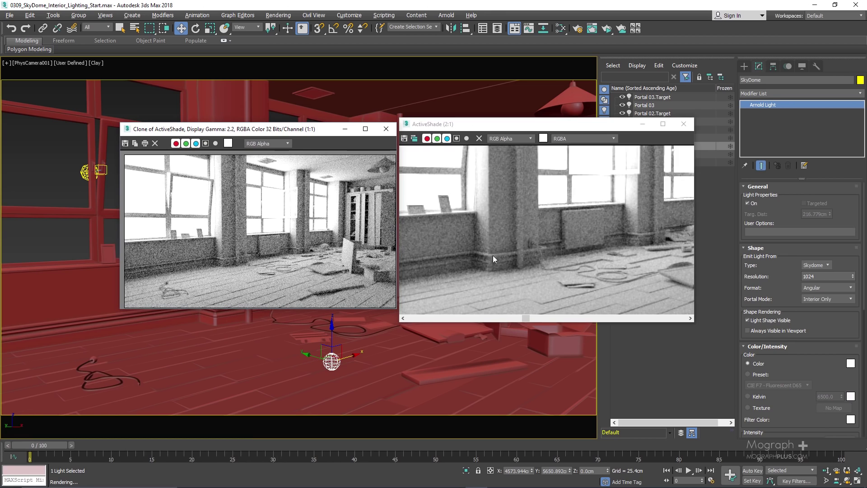
scroll(253, 247, "up", 2)
scroll(583, 255, "up", 1)
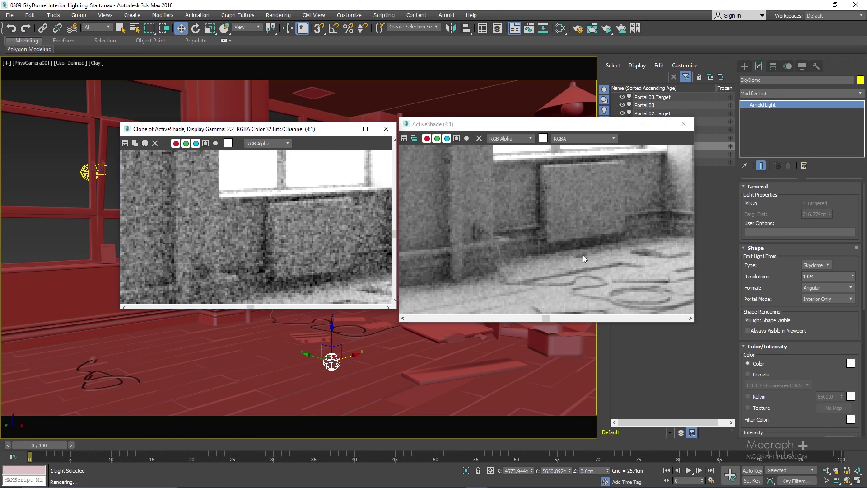
middle_click_drag(594, 218, 551, 245)
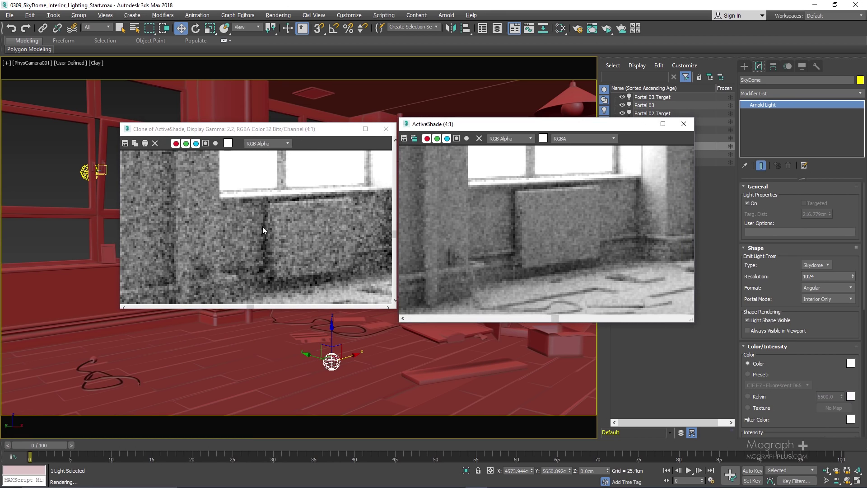
scroll(284, 230, "down", 1)
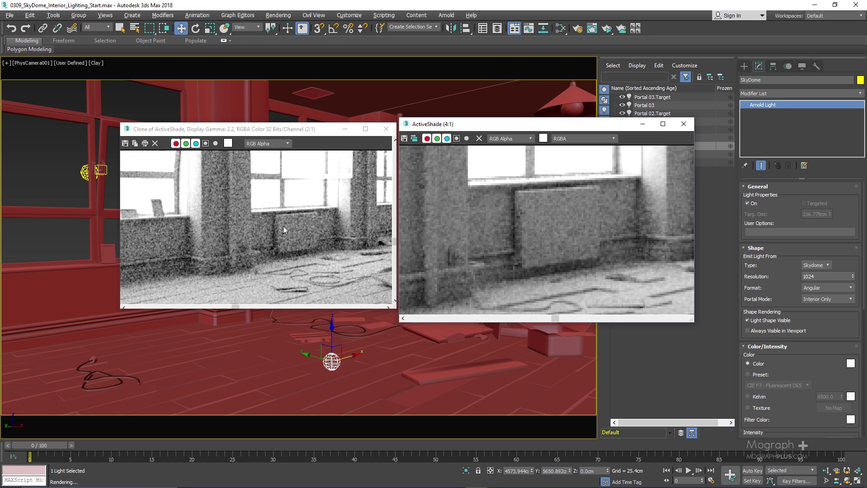
scroll(284, 230, "down", 1)
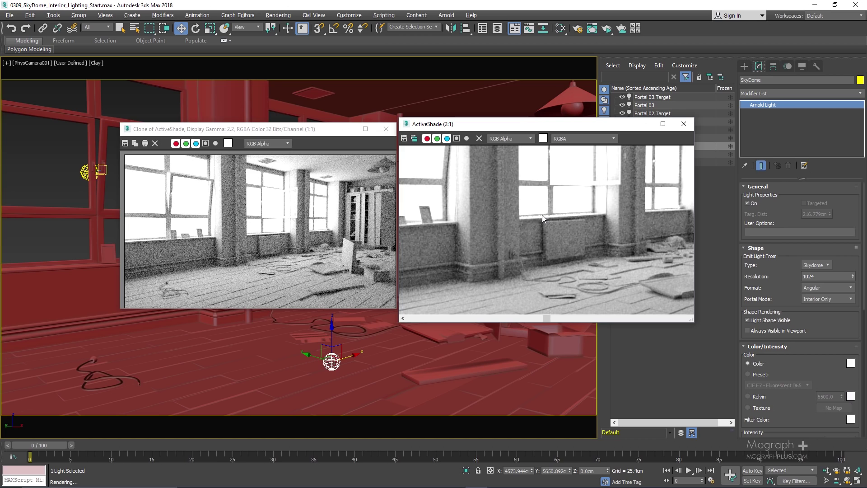
scroll(542, 215, "down", 2)
scroll(554, 214, "up", 1)
left_click(386, 129)
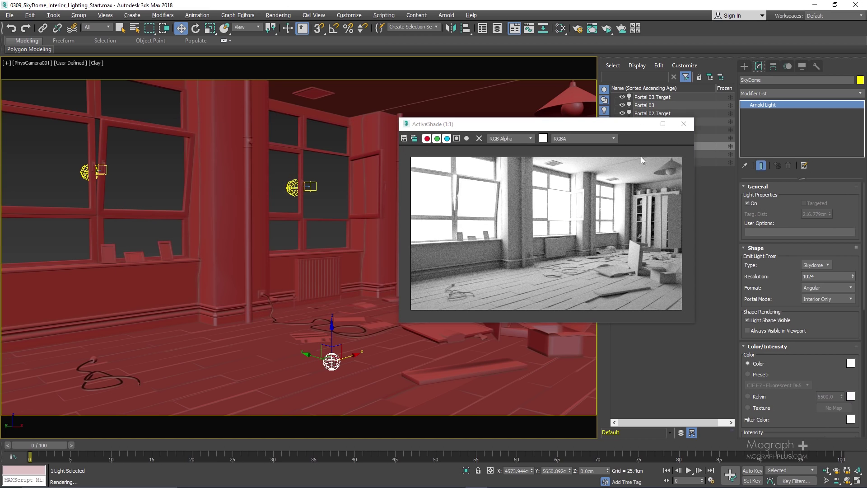
left_click(683, 124)
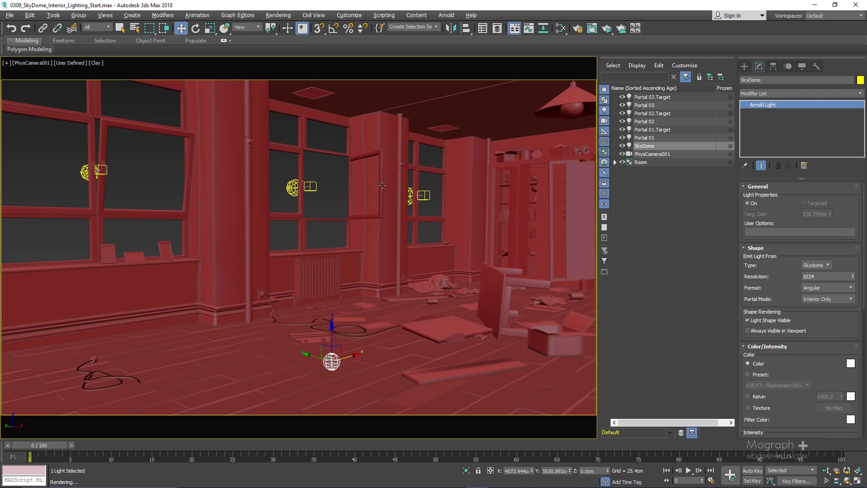
Create a Distant-type Arnold light with a target in the Top view, outside the room's window wall.
key("alt+w")
right_click(181, 146)
key("alt+w")
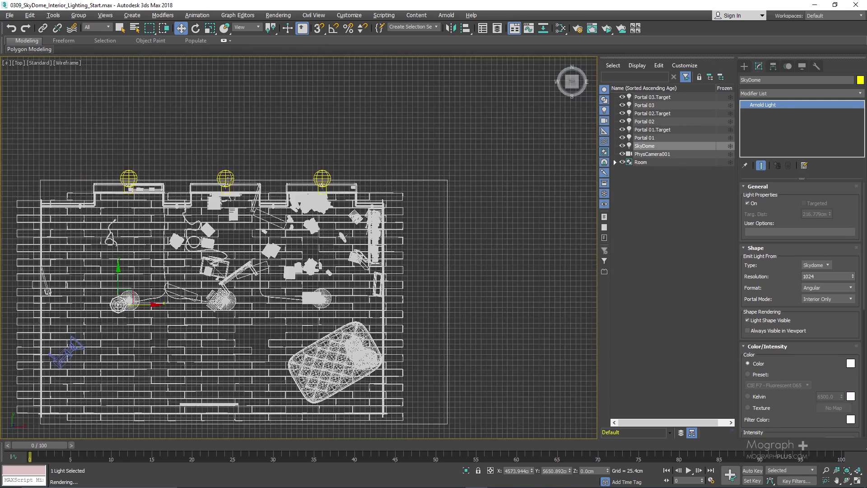
left_click(744, 67)
left_click(783, 122)
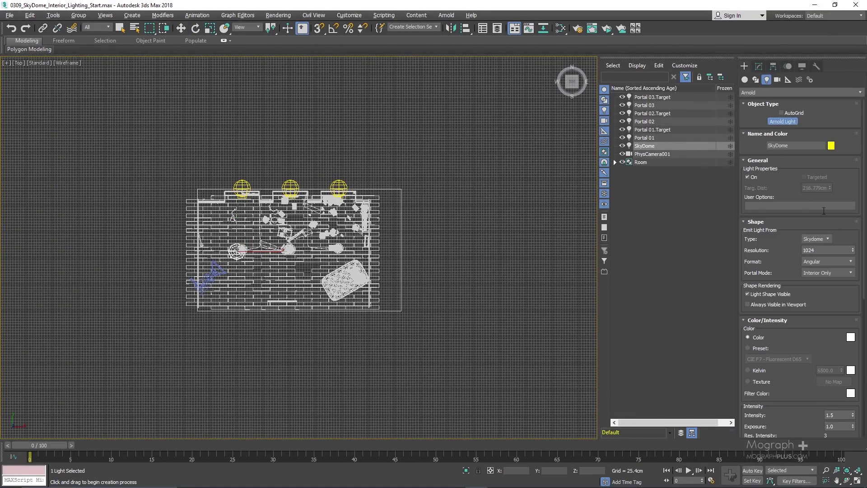
left_click(821, 239)
left_click(813, 257)
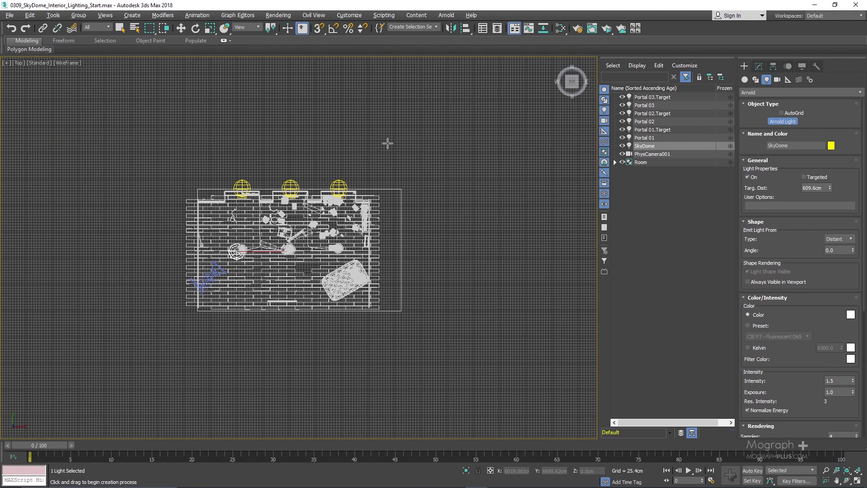
left_click_drag(386, 143, 369, 155)
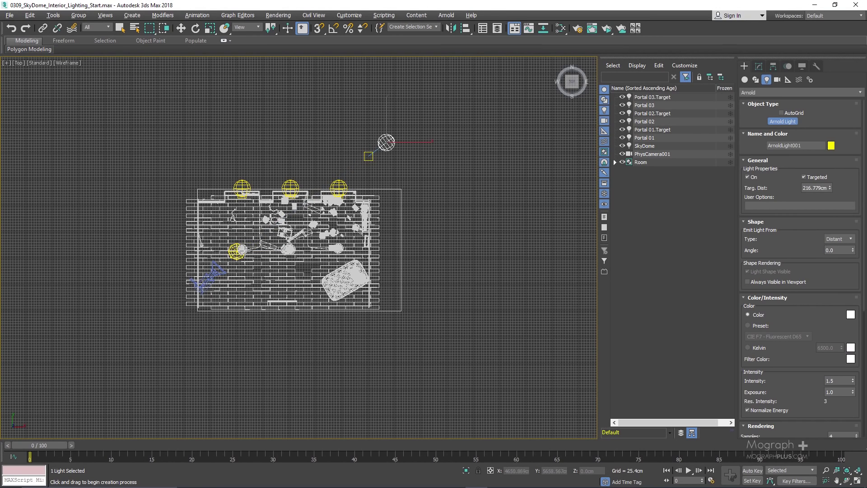
Move the distant light's target into the room, close to the skydome light.
left_click(759, 66)
left_click(664, 97)
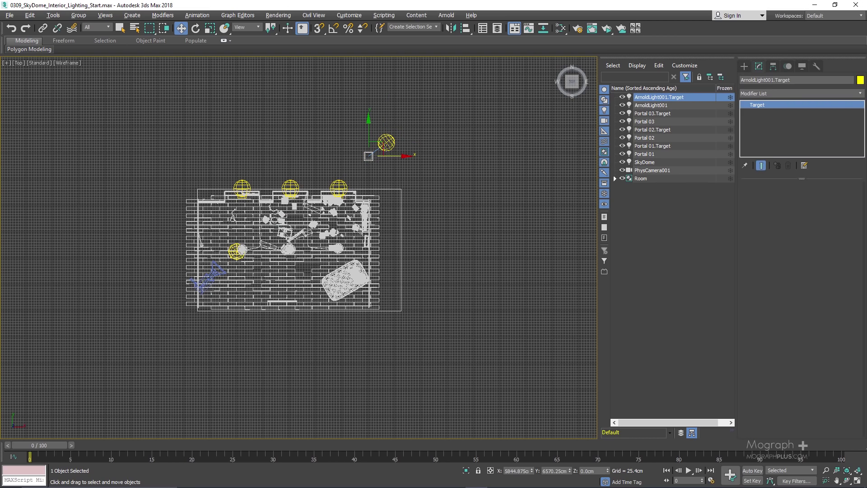
left_click_drag(369, 155, 242, 250)
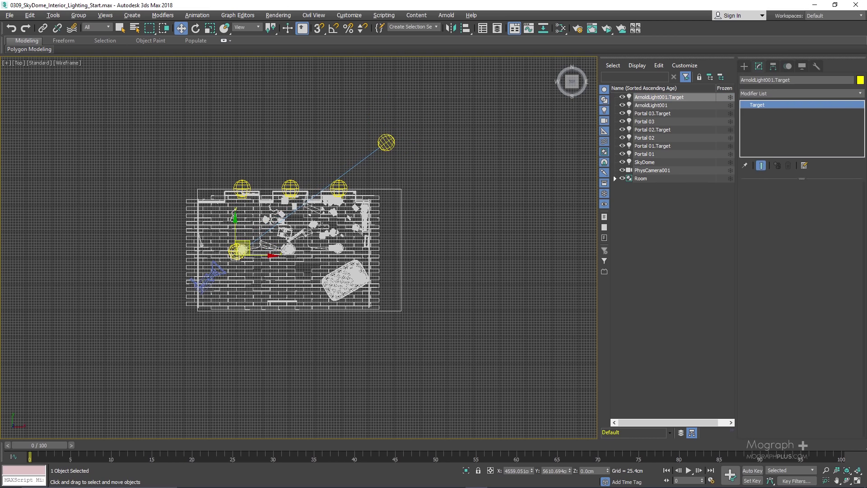
Raise the distant light above the room in the Front view to a height of about 809 cm.
left_click(387, 143)
key("alt+w")
key("alt+w")
key("alt+w")
key("alt+w")
middle_click_drag(583, 212, 442, 208)
scroll(442, 208, "up", 1)
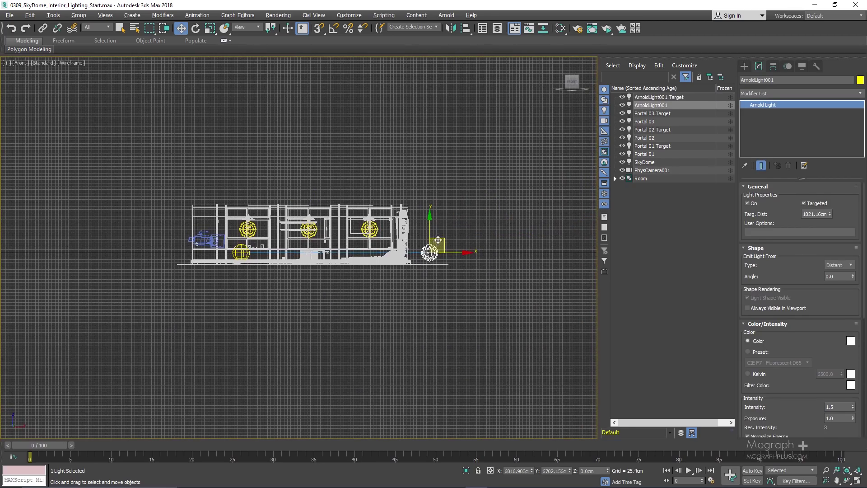
left_click_drag(442, 208, 410, 97)
key("alt+w")
key("alt+w")
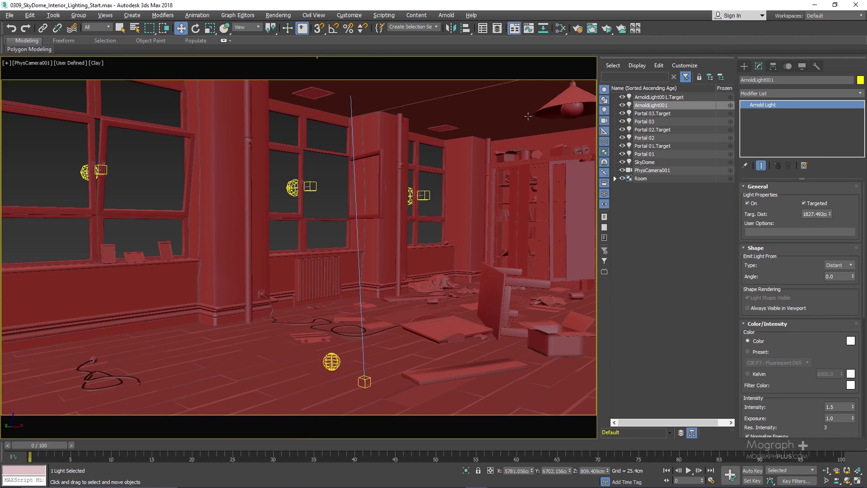
Preview the camera view in ActiveShade while moving the distant light to about X 5524, Y 6753, Z 1065 cm, and close the preview.
key("alt+w")
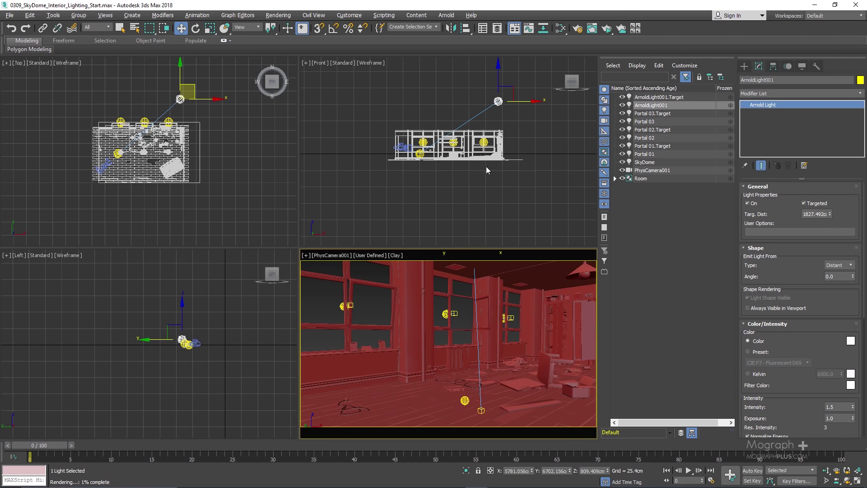
right_click(450, 307)
left_click(606, 28)
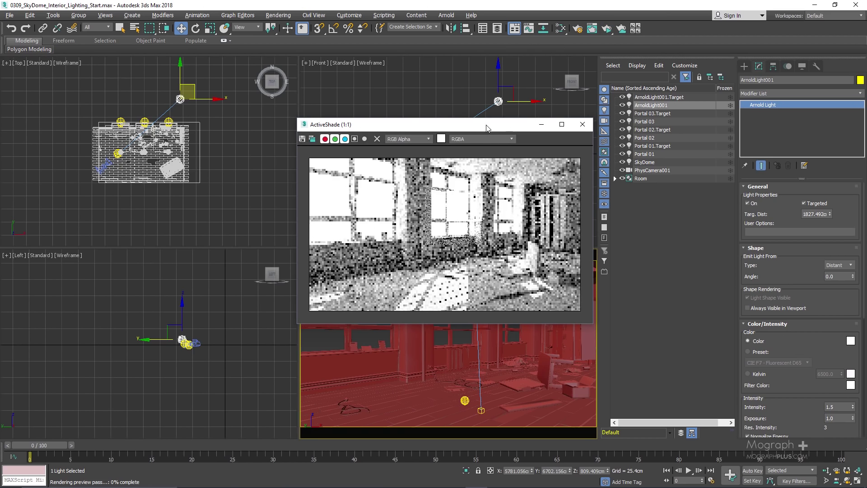
left_click_drag(489, 130, 634, 172)
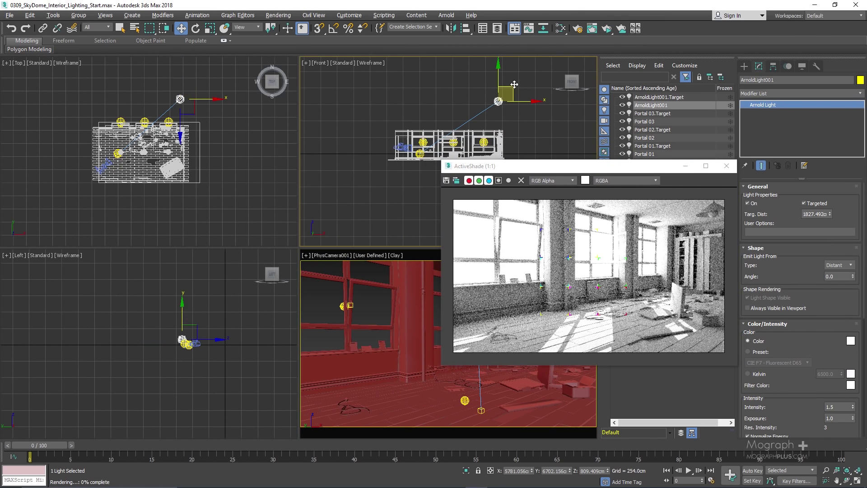
left_click_drag(514, 84, 501, 69)
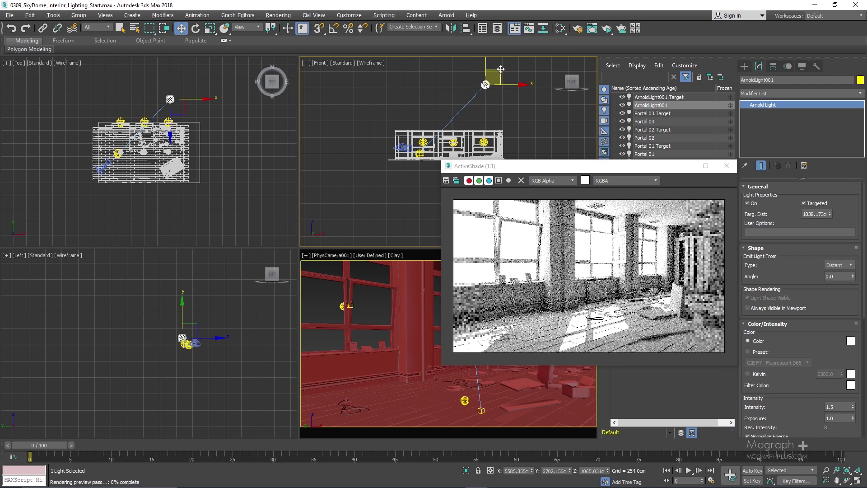
left_click_drag(181, 83, 178, 81)
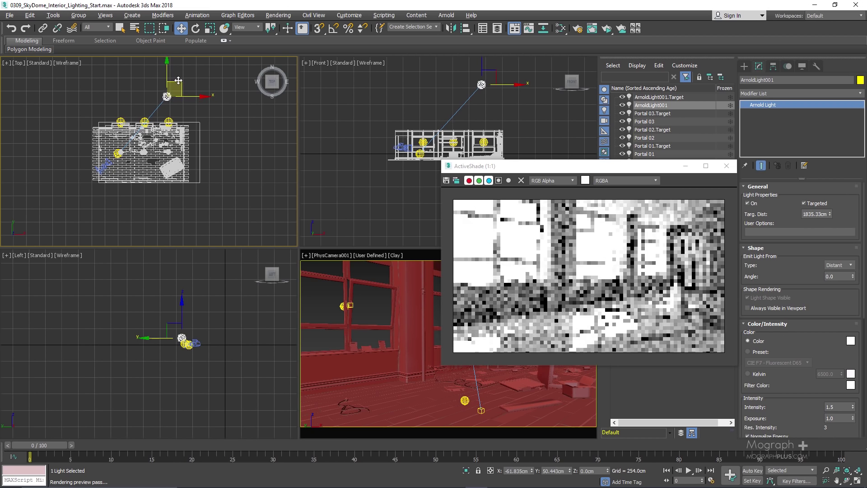
left_click_drag(537, 171, 347, 166)
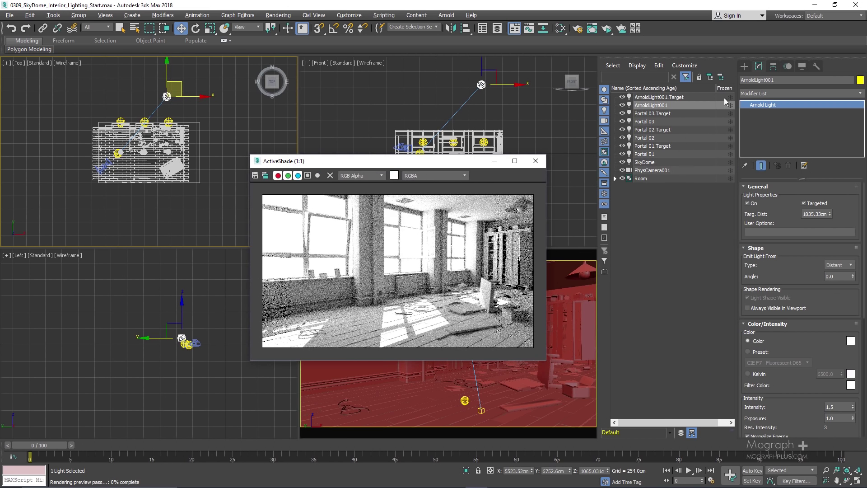
left_click(536, 161)
Rename the distant light as Sun.
left_click(658, 108)
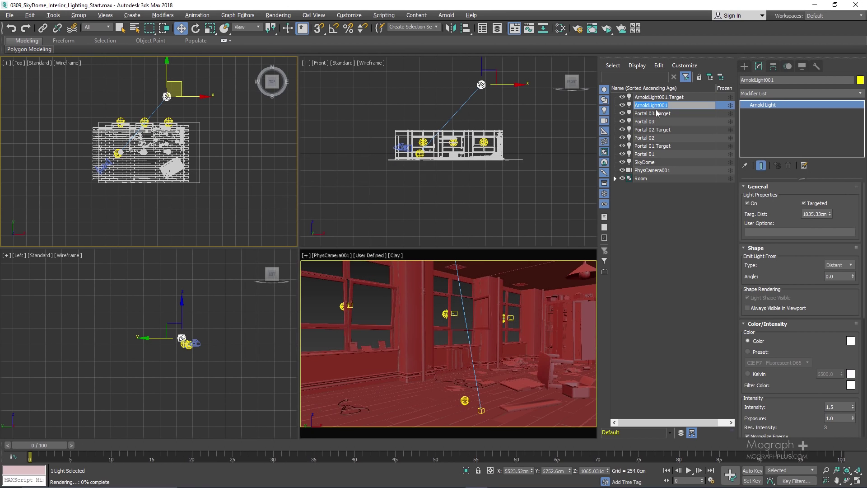
type("Sun")
key("Return")
Switch the Sun light's color to Kelvin at 5500 while previewing in ActiveShade, and close the preview.
left_click_drag(766, 270, 791, 204)
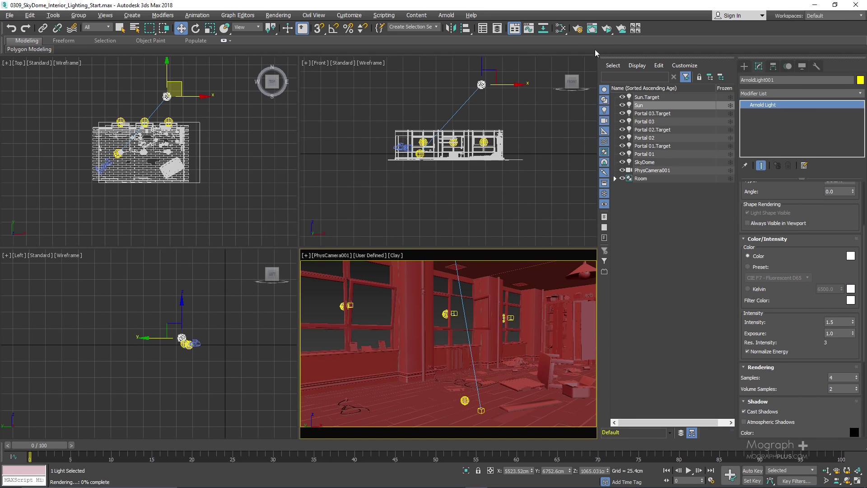
left_click(607, 28)
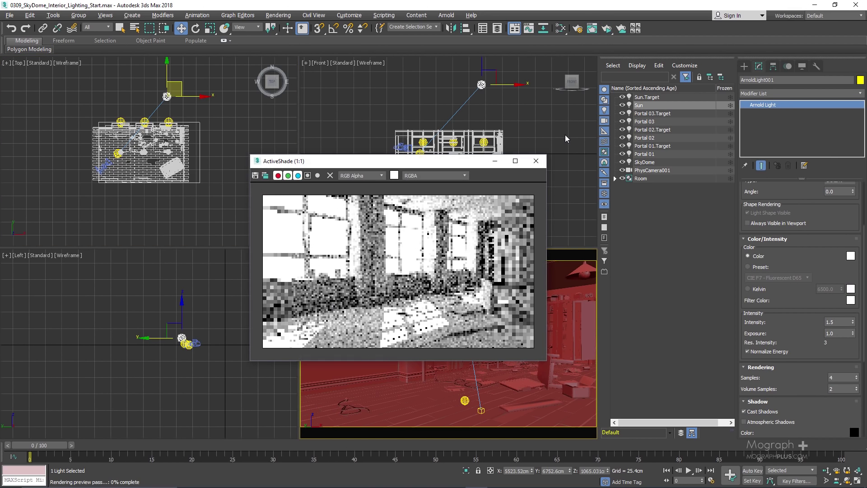
left_click(753, 289)
left_click(826, 289)
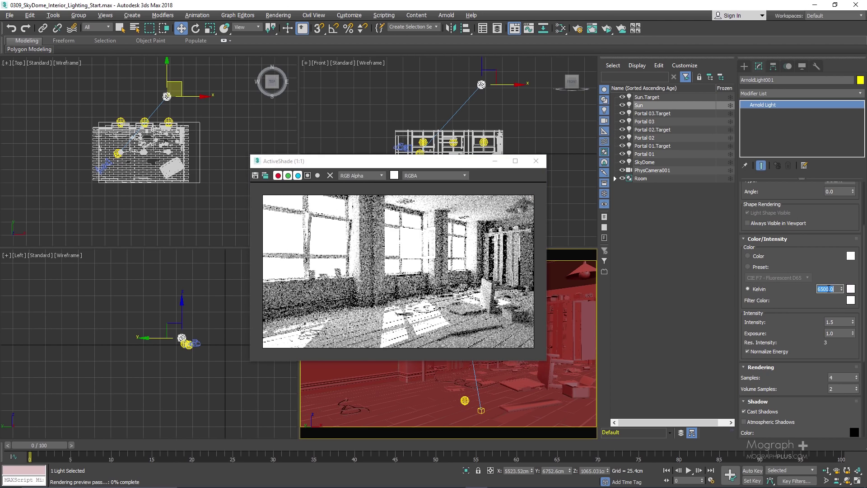
type("5500")
key("Return")
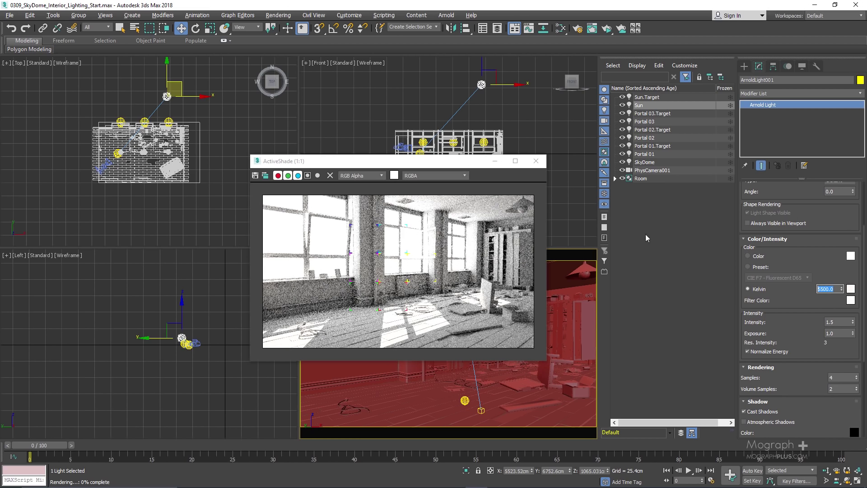
left_click(531, 162)
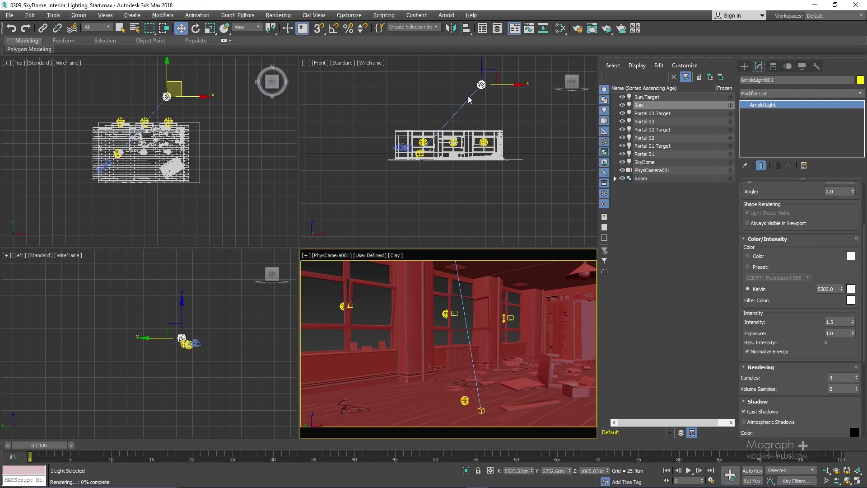
Open the render settings and set both the Diffuse samples and the Camera (AA) samples to 5.
left_click(578, 28)
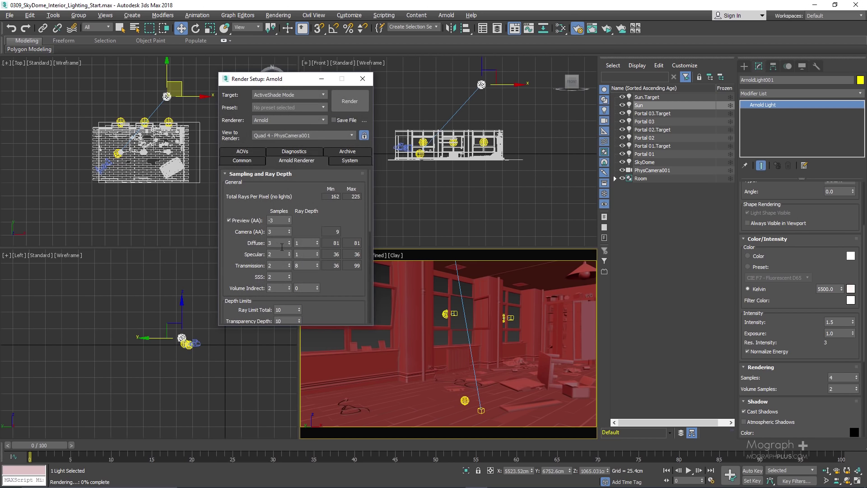
double_click(277, 243)
type("5")
key("Return")
double_click(274, 232)
type("5")
key("Return")
Set the Diffuse ray depth to 2 and the Diffuse samples to 6, and disable Preview (AA).
left_click(482, 85)
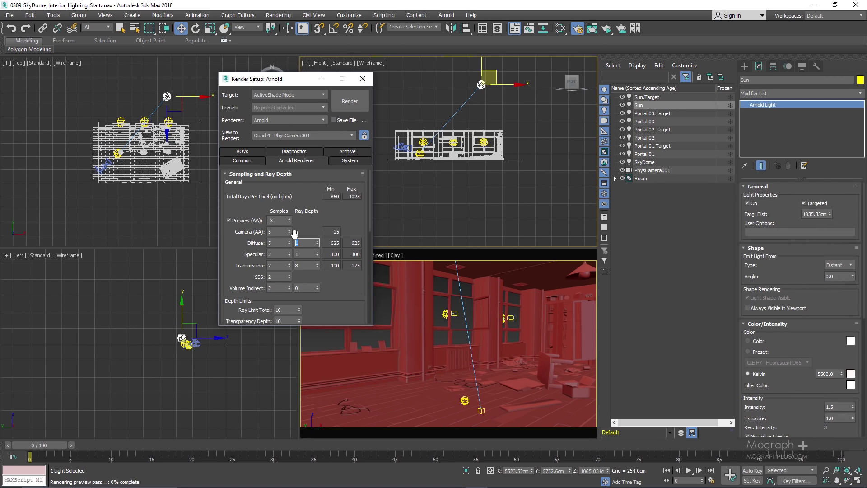
key("Return")
left_click(241, 250)
left_click(282, 245)
key("Return")
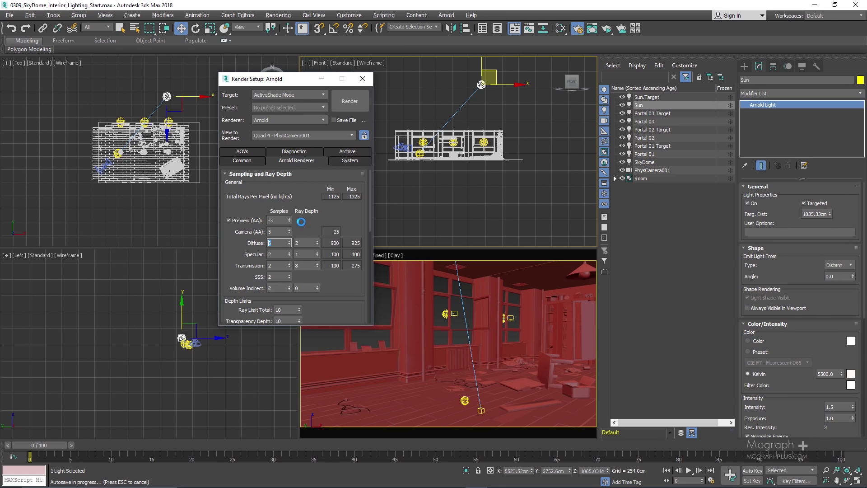
left_click(229, 220)
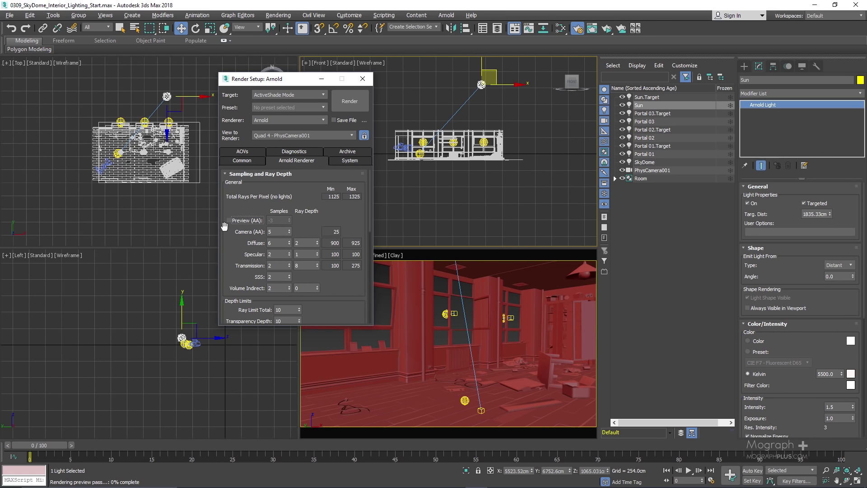
Render the camera view in ActiveShade and inspect the noise around the windows and floor up close.
left_click(354, 106)
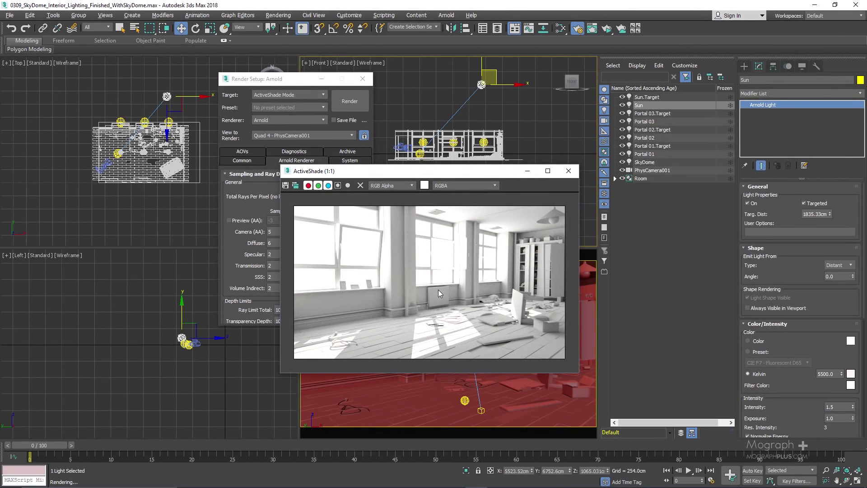
scroll(440, 291, "up", 1)
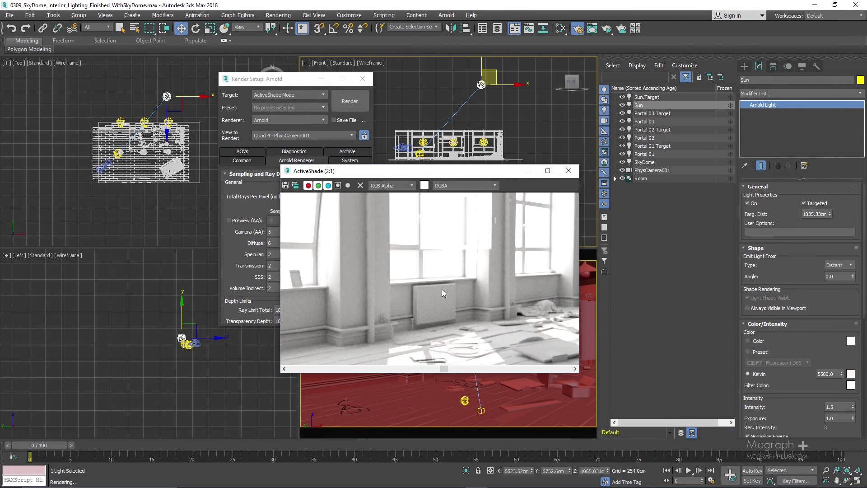
scroll(442, 291, "down", 1)
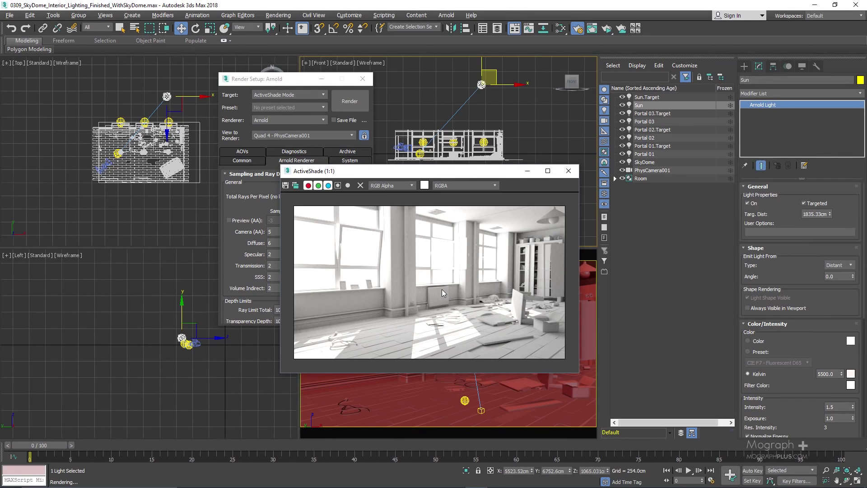
scroll(432, 290, "up", 1)
scroll(432, 289, "down", 1)
Clone the ActiveShade image and move the clone out of the workspace.
left_click(295, 186)
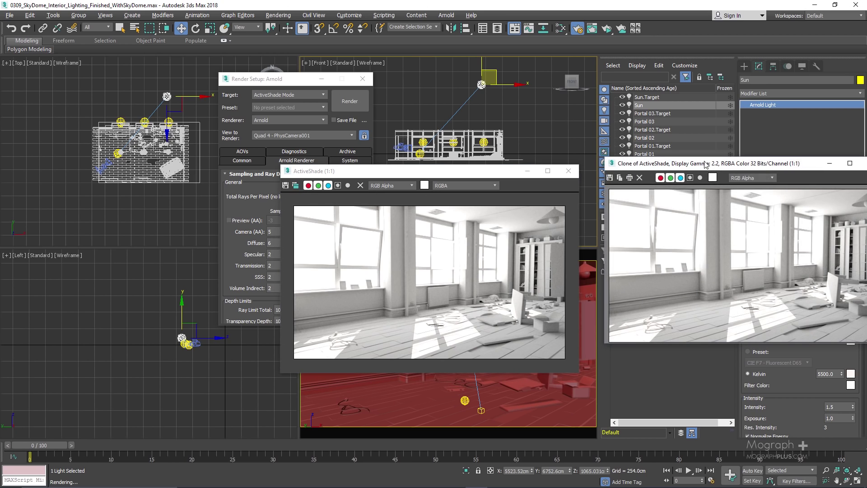
mouse_move(700, 164)
left_mouse_down()
mouse_move(444, 211)
mouse_move(322, 256)
mouse_move(261, 291)
left_mouse_up()
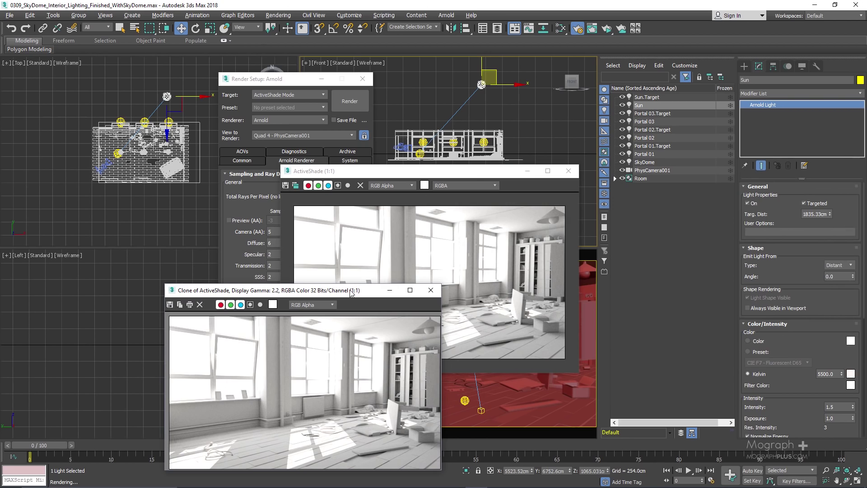
mouse_move(343, 294)
left_mouse_down()
mouse_move(769, 189)
mouse_move(866, 190)
left_mouse_up()
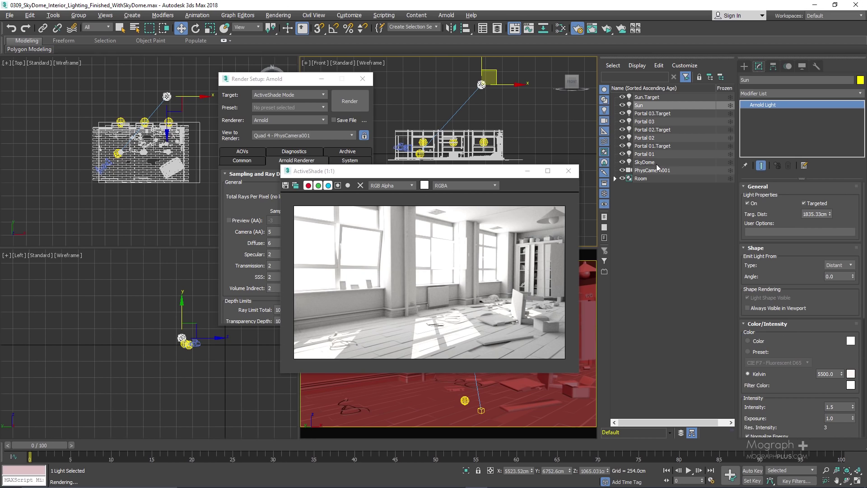
Set the SkyDome's Camera, Diffuse, Specular, Transmission, SSS, Indirect and Volume contributions and its Max. Bounces to 0.
left_click(645, 163)
scroll(789, 209, "down", 5)
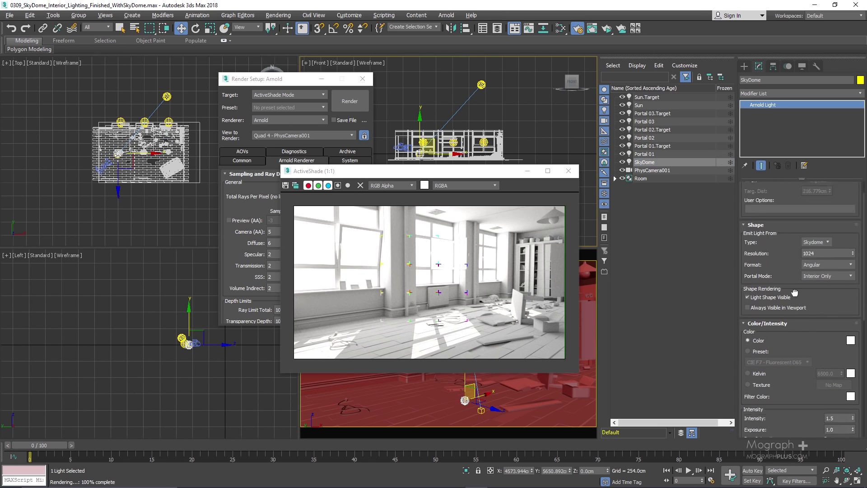
scroll(788, 209, "down", 5)
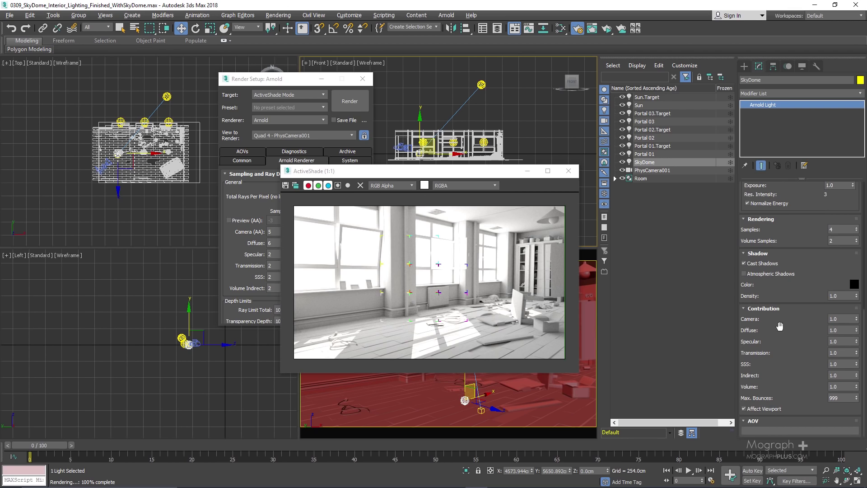
double_click(843, 330)
type("0")
key("Tab")
type("0")
key("Tab")
type("0")
key("Tab")
type("0")
key("Tab")
type("0")
key("Tab")
type("0")
key("Tab")
type("0")
key("Return")
Lower the render sampling to 3 Camera (AA) samples and 2 Diffuse samples.
left_click(233, 212)
double_click(269, 232)
type("3")
key("Tab")
type("2")
key("Return")
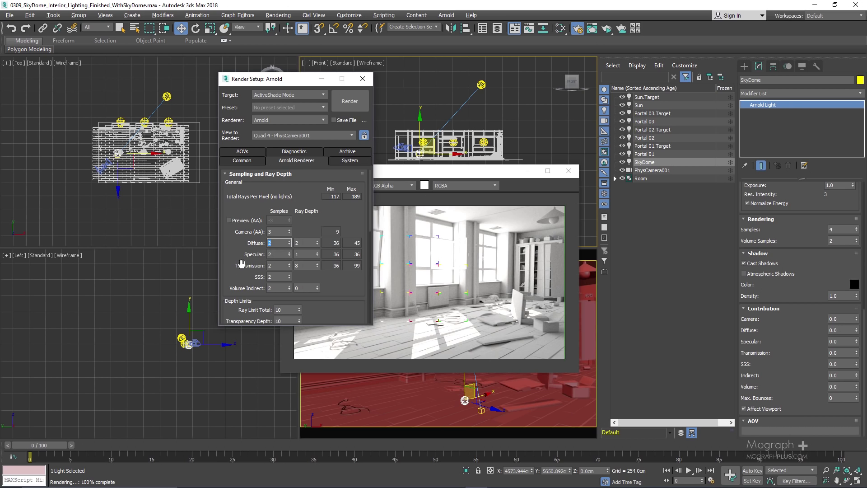
Restart the ActiveShade preview with a Diffuse ray depth of 1 and Preview (AA) enabled.
left_click(569, 171)
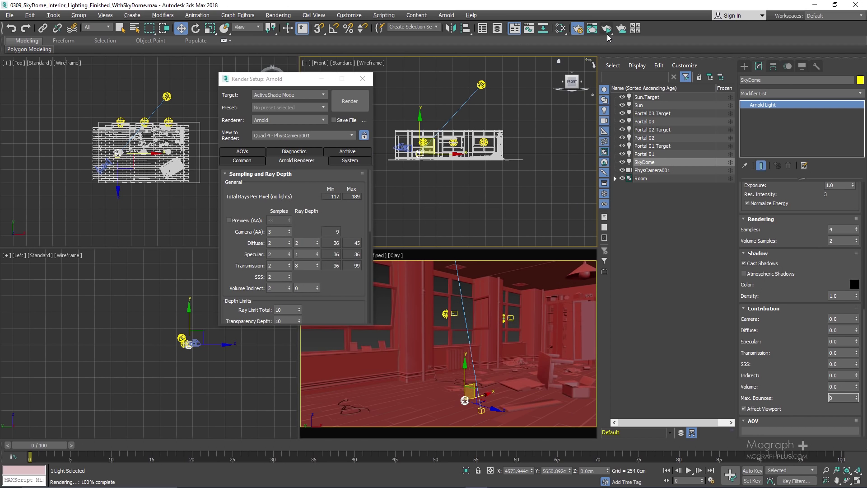
left_click(296, 244)
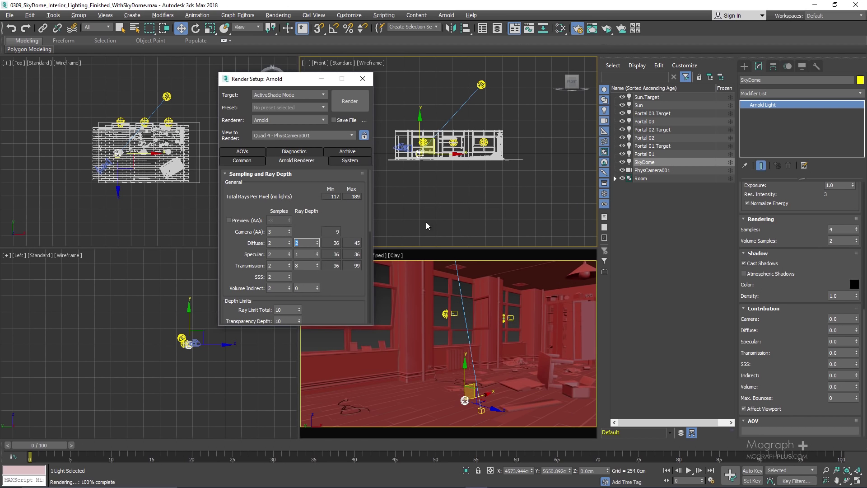
left_click(608, 29)
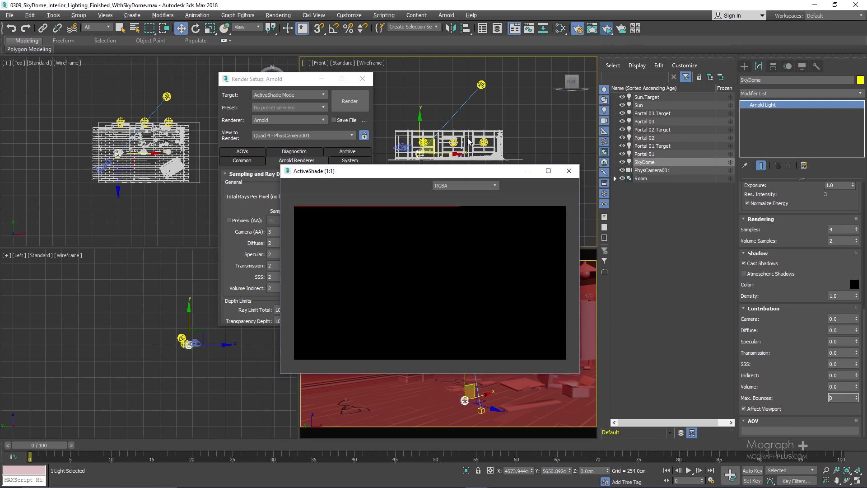
left_click(569, 171)
left_click(248, 222)
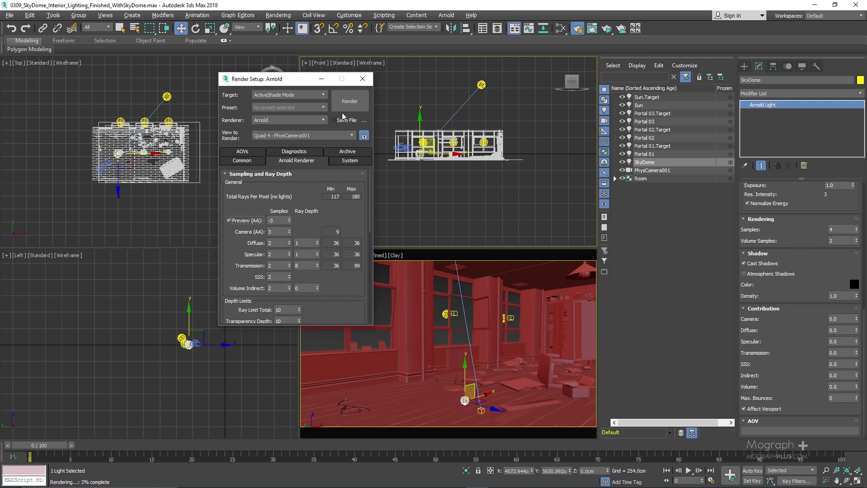
left_click(350, 101)
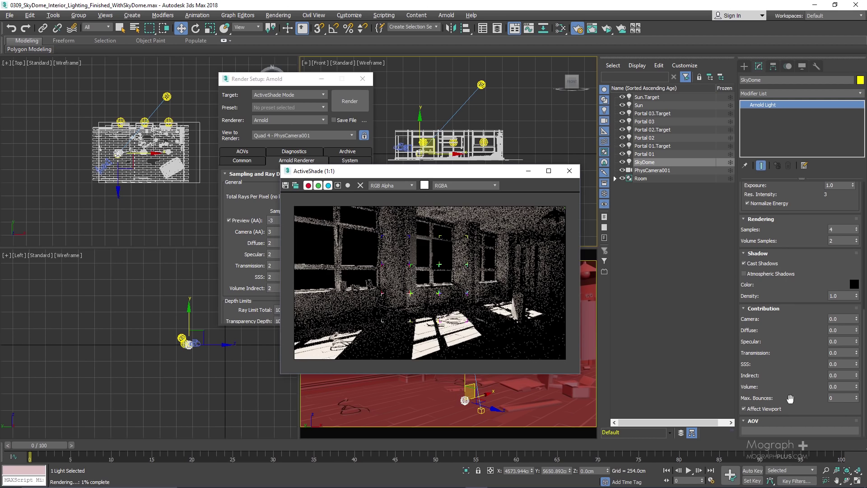
Set the SkyDome's Camera and Transmission contributions to 1.
double_click(842, 319)
type("1")
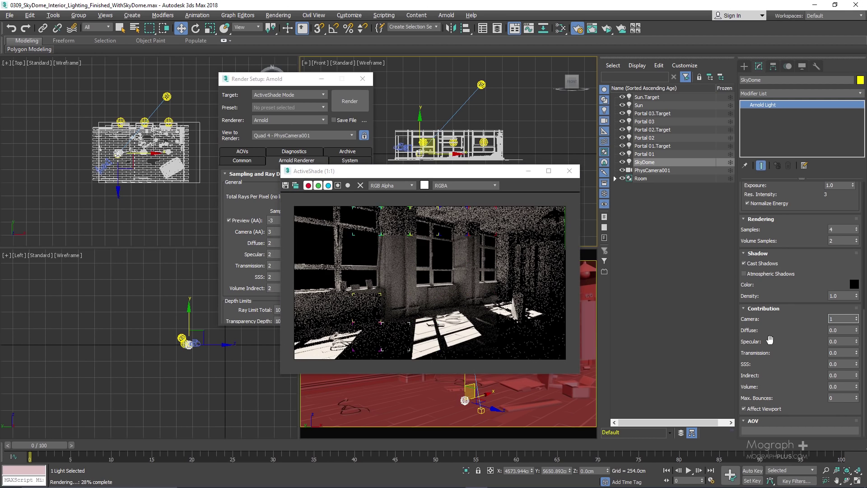
key("Return")
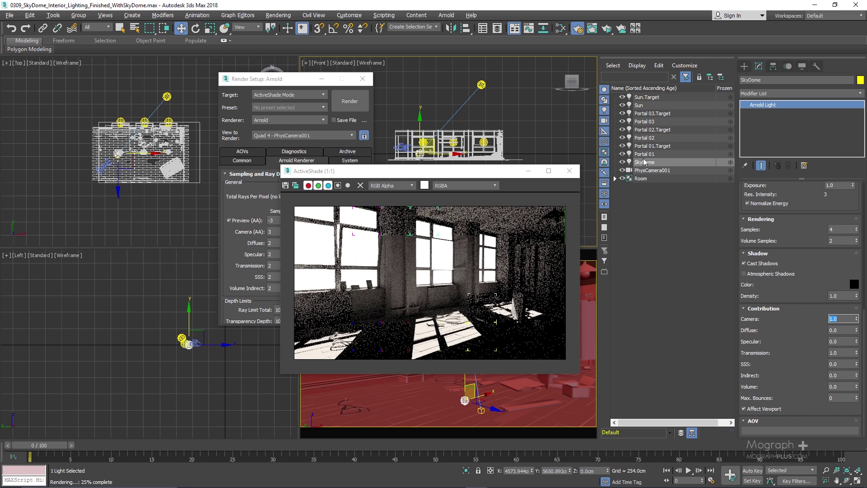
Switch the Sun light off and back on to compare its effect in the ActiveShade preview.
left_click(651, 105)
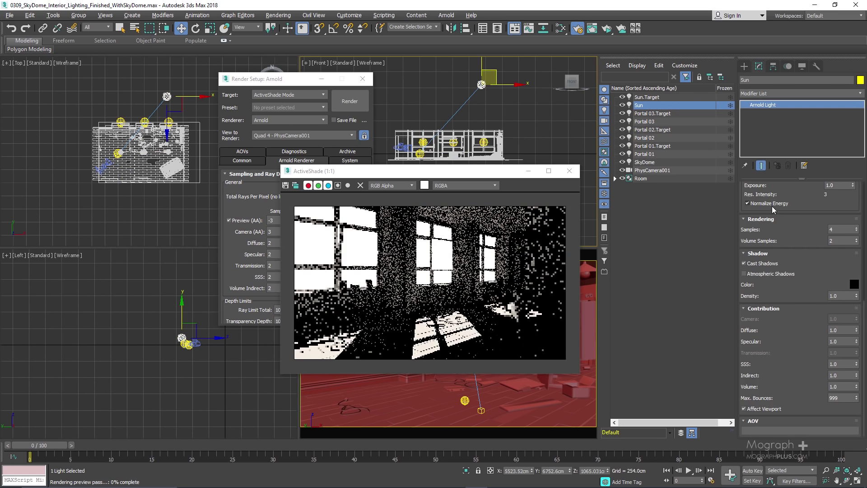
left_click_drag(763, 200, 768, 274)
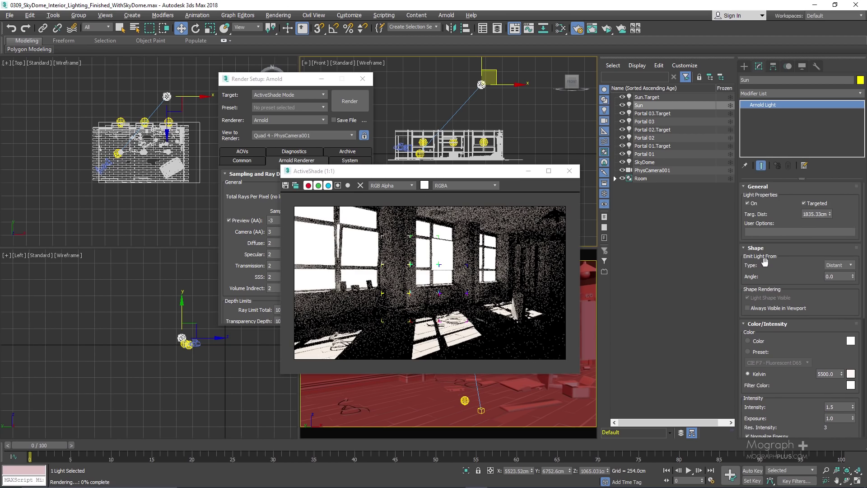
left_click(748, 203)
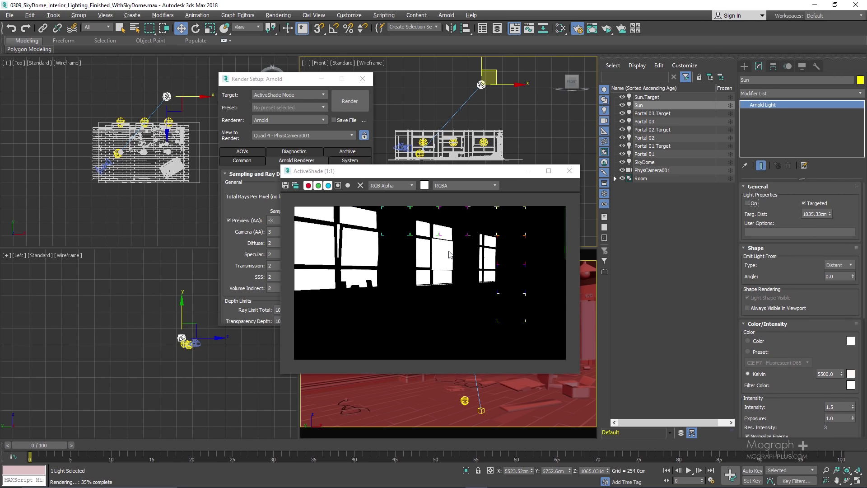
left_click(755, 204)
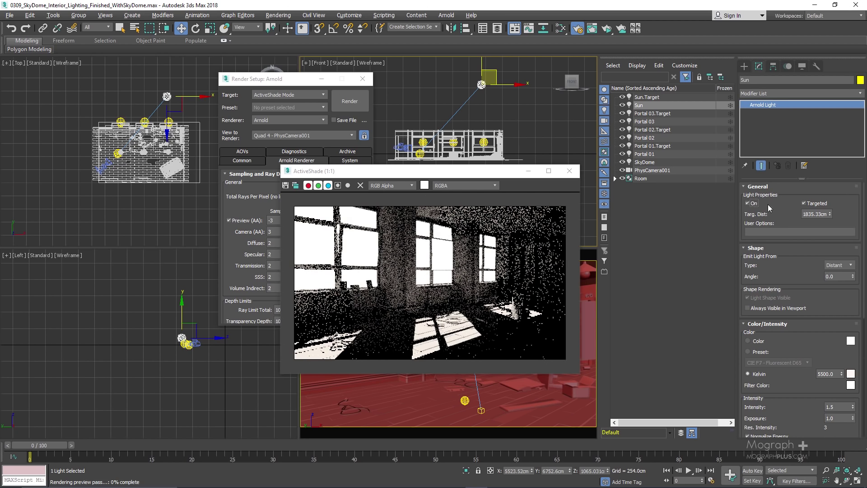
scroll(781, 235, "down", 2)
scroll(782, 246, "up", 2)
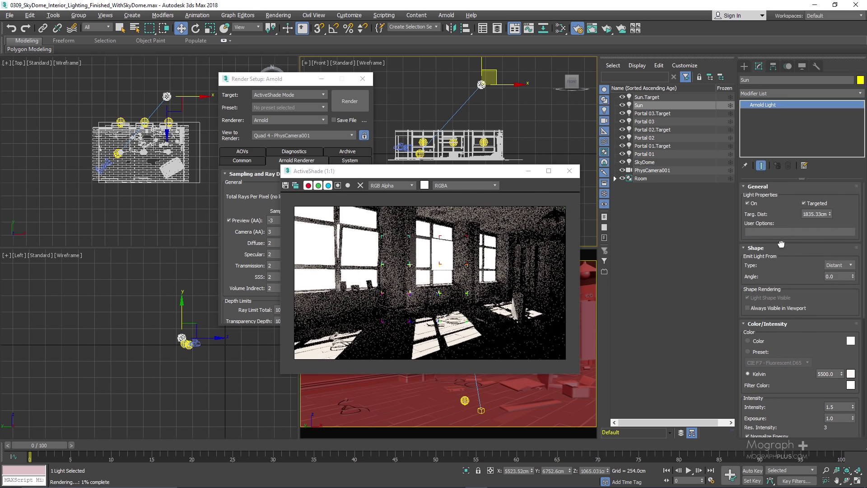
left_click(645, 162)
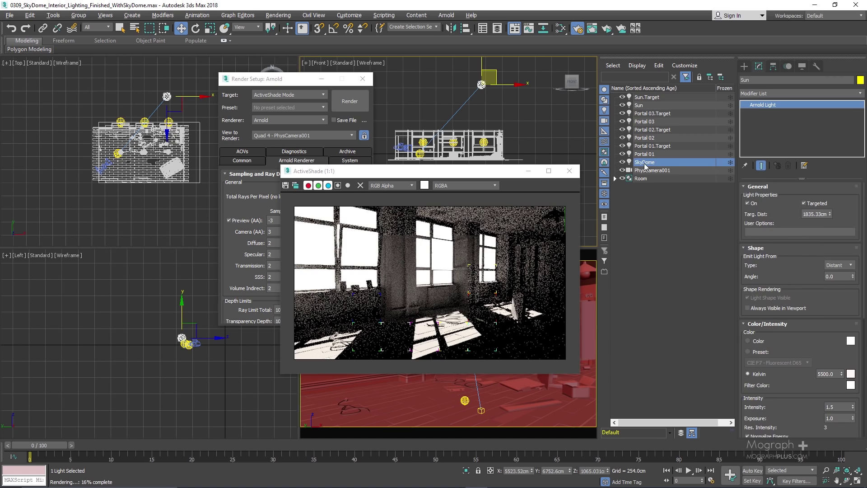
scroll(786, 316, "down", 6)
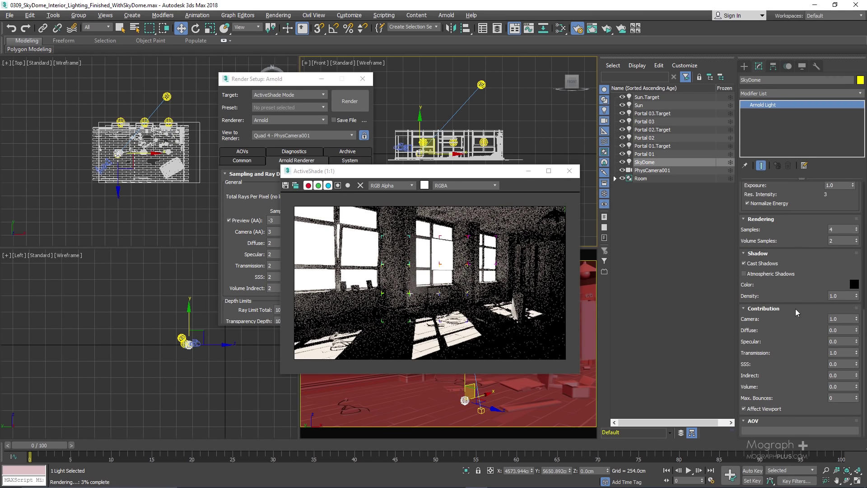
scroll(796, 299, "up", 5)
scroll(796, 293, "up", 4)
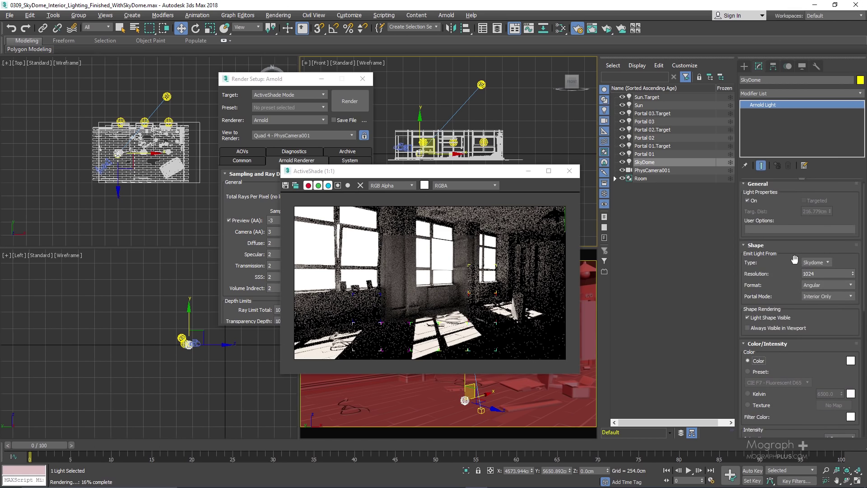
Turn off the Portal option on the Portal 01 light.
left_click(660, 154)
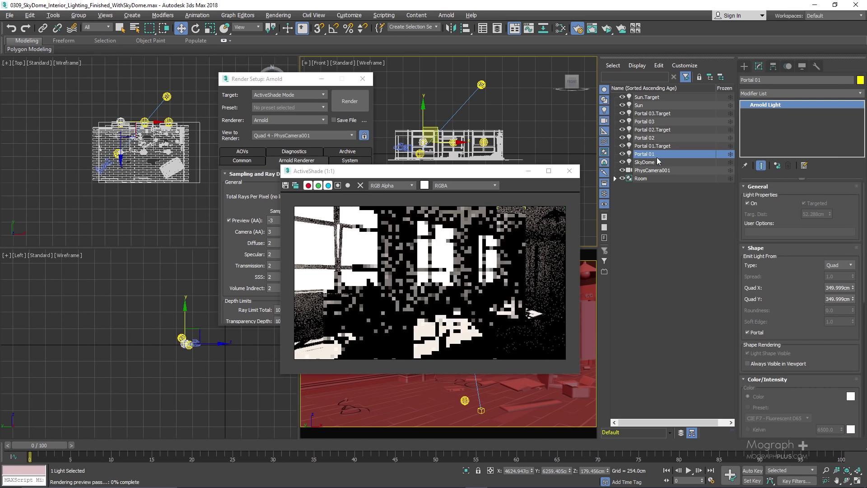
scroll(754, 294, "down", 1)
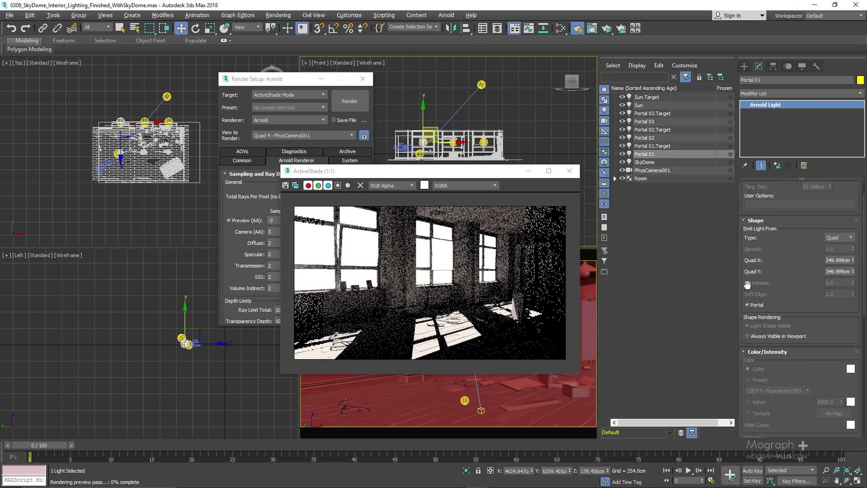
left_click(749, 305)
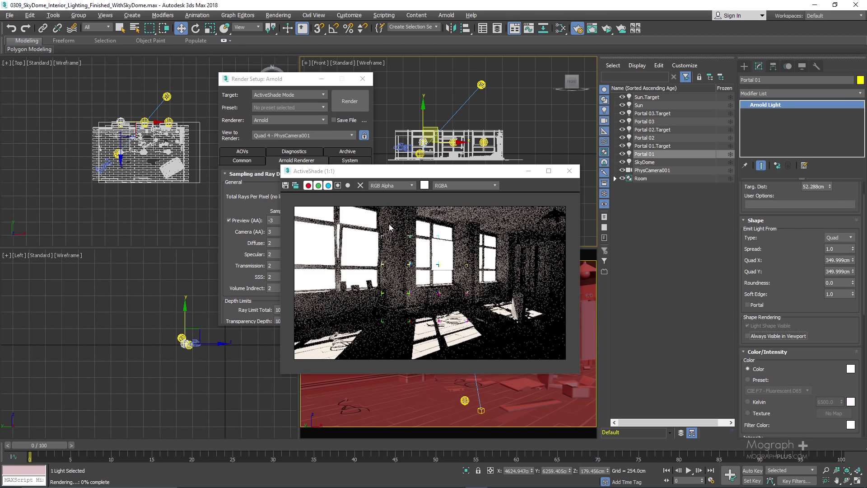
scroll(777, 252, "up", 1)
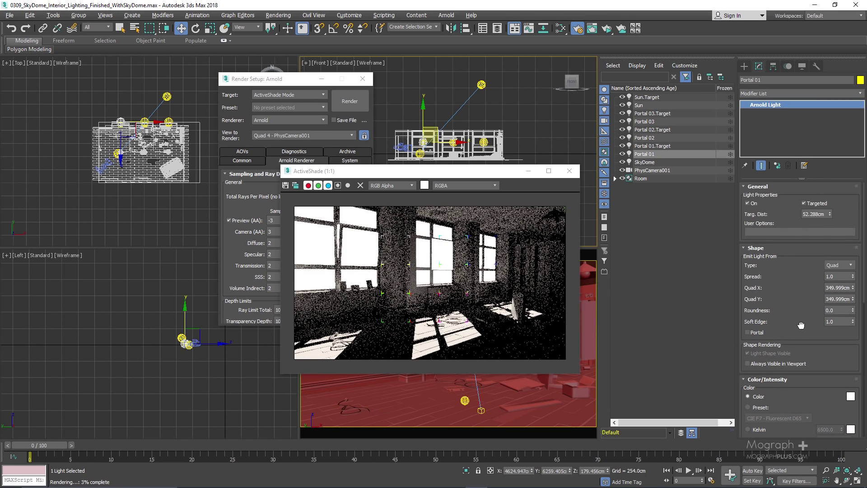
Set the Portal 01 light's Intensity to 1.0.
left_click(653, 137)
left_click(678, 154)
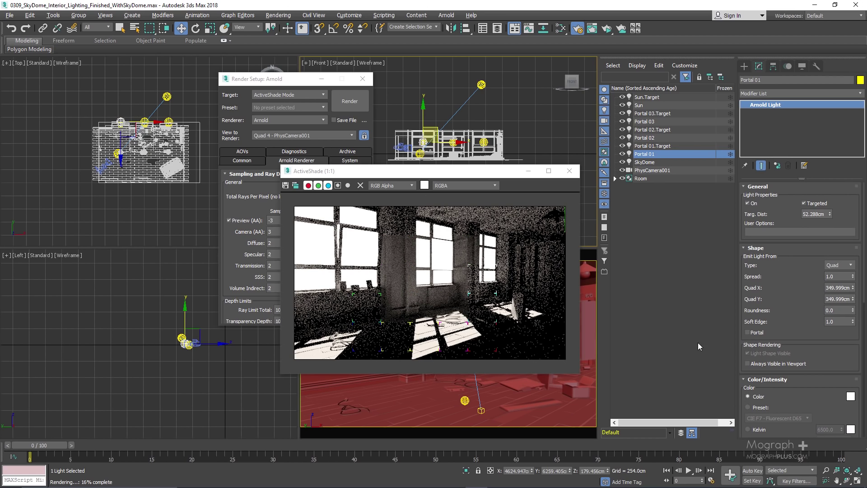
scroll(792, 239, "down", 3)
scroll(791, 239, "down", 1)
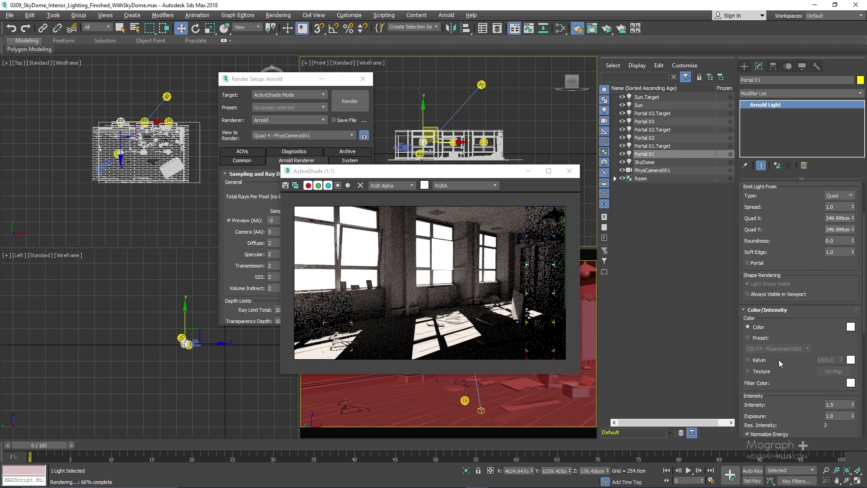
scroll(777, 364, "down", 3)
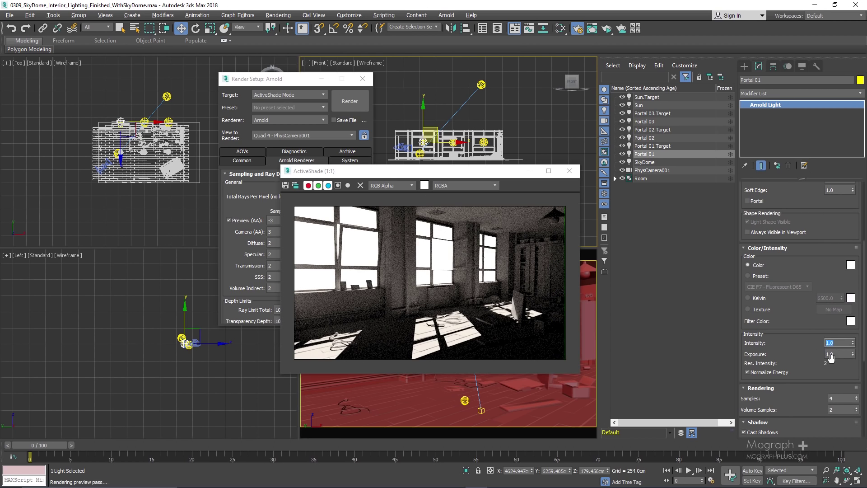
key("Tab")
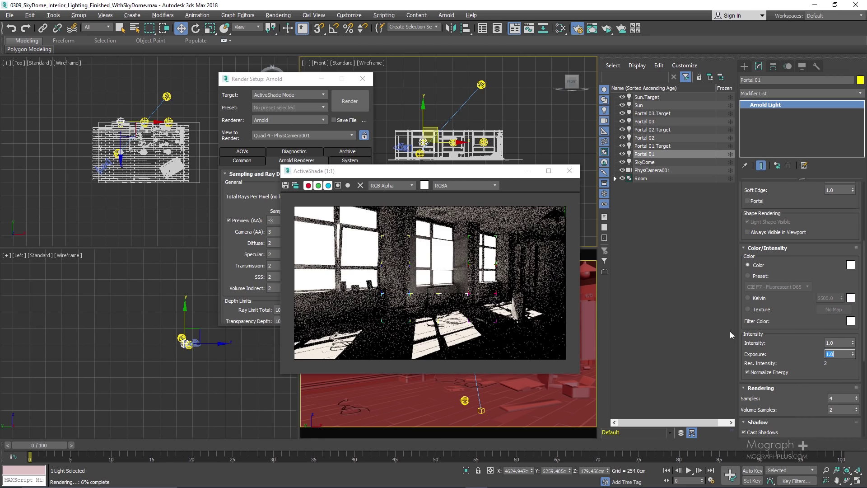
Turn off the Sun light to judge the window quad lights on their own.
left_click(652, 106)
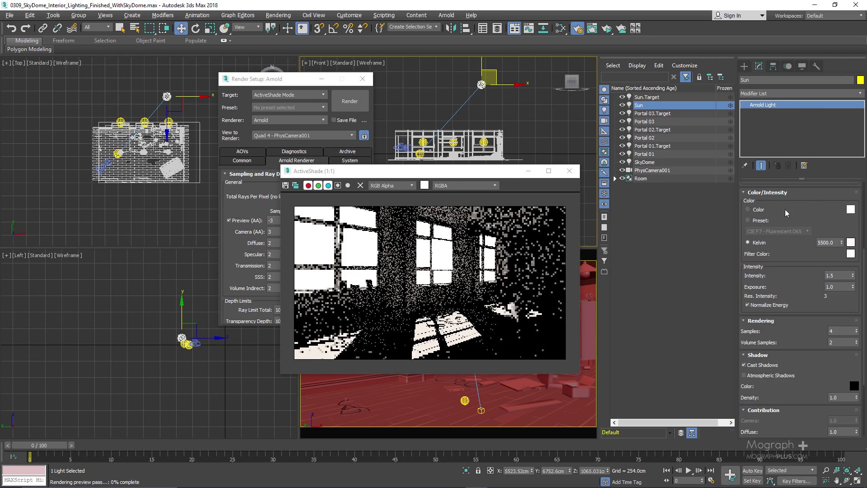
scroll(796, 205, "up", 5)
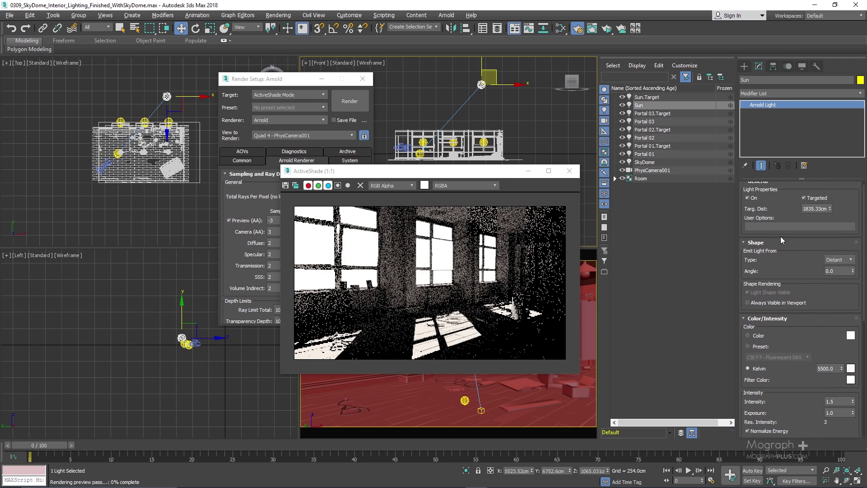
left_click(753, 203)
scroll(795, 253, "down", 2)
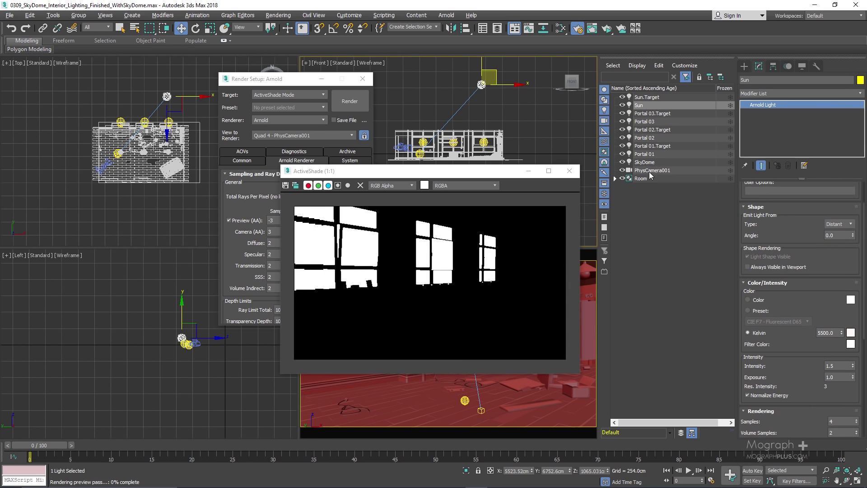
Raise the Portal 01 light's Exposure in stages through 8, 10, 12 and 14 to 16.
left_click(646, 154)
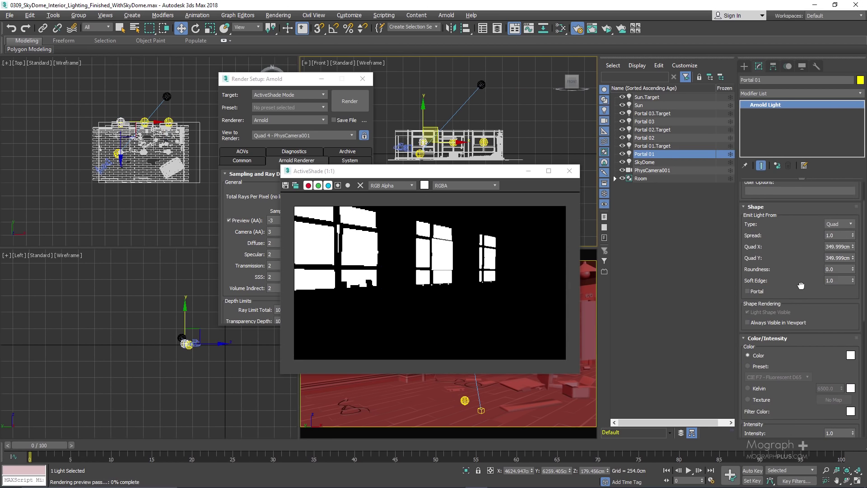
scroll(795, 235, "down", 3)
scroll(790, 210, "down", 2)
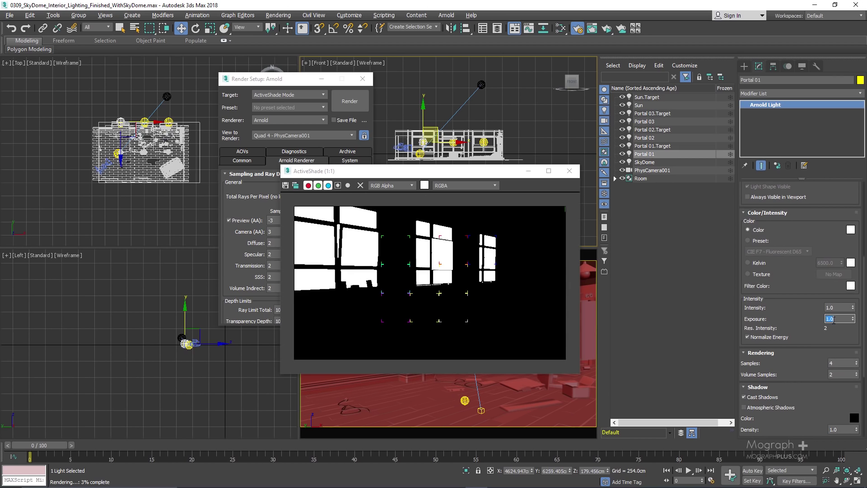
type("8")
key("Return")
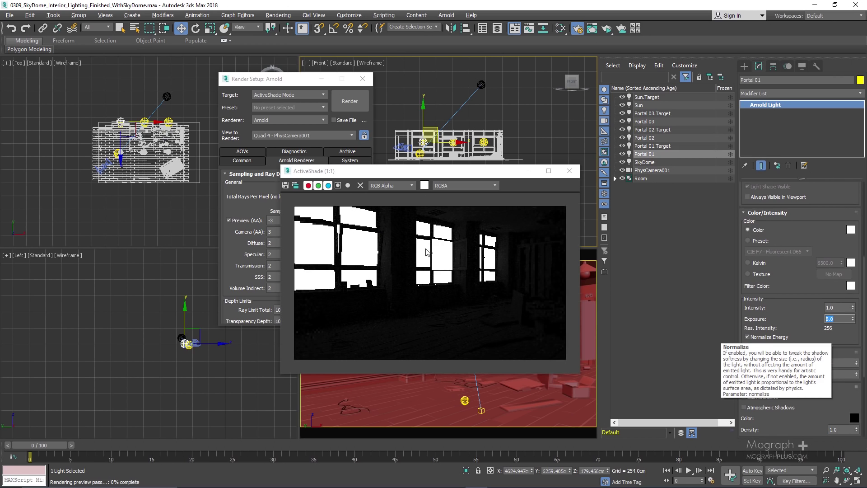
type("10")
key("Return")
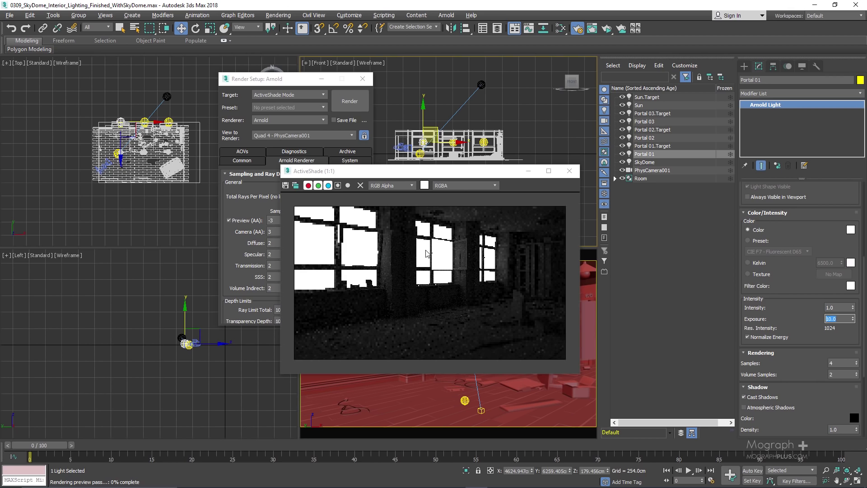
type("12")
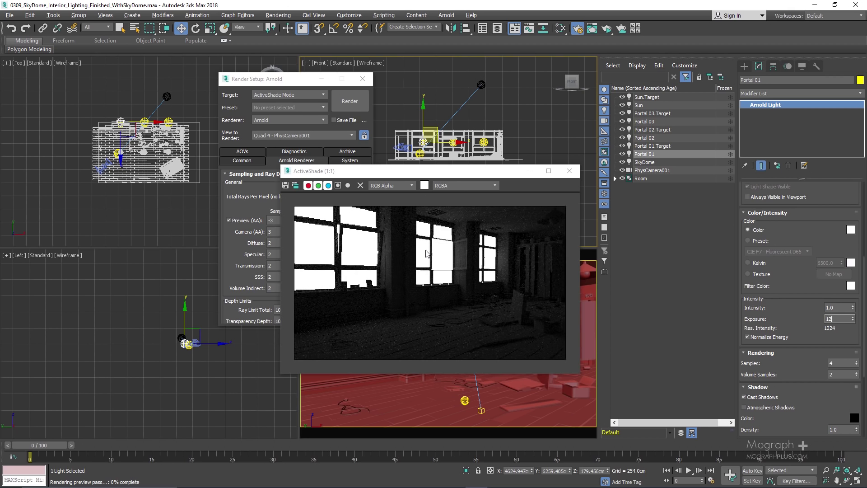
key("Return")
type("14")
key("Return")
type("16")
key("Return")
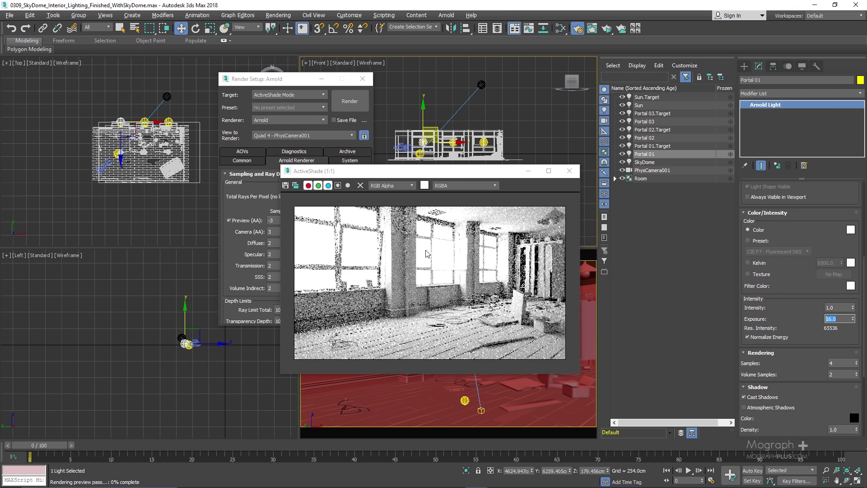
Try an Exposure of 15 on the Portal 01 light, and return it to 16.
type("15")
key("Return")
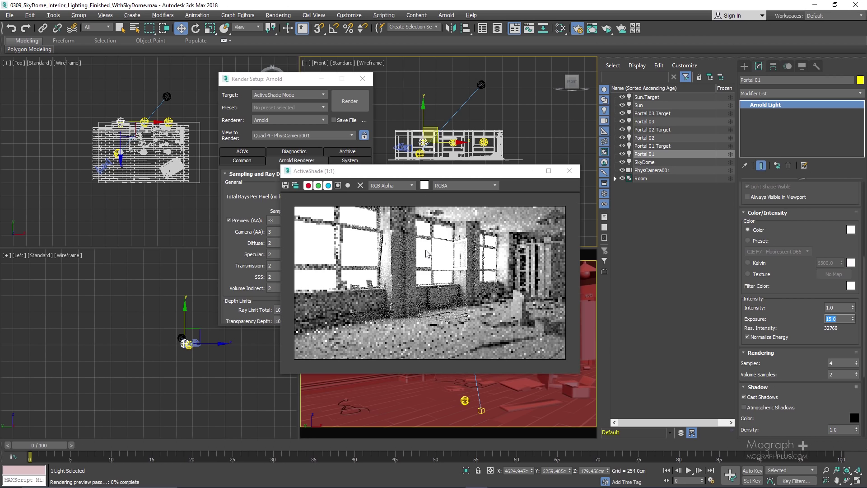
type("16")
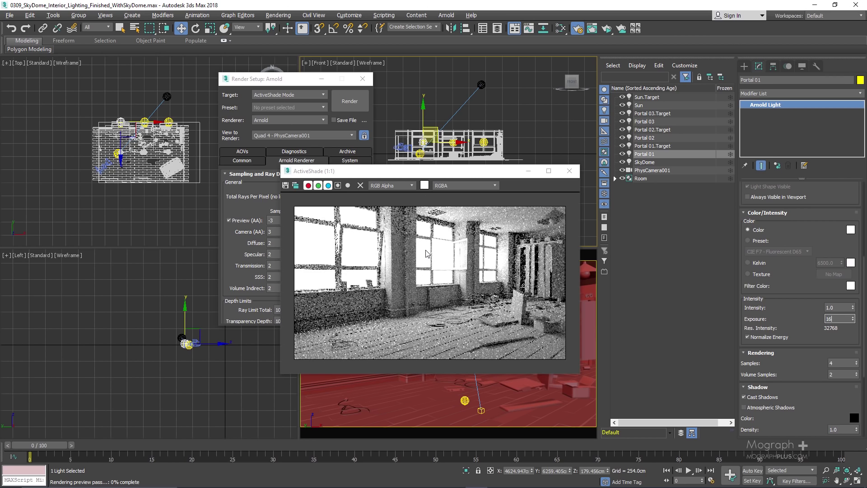
key("Return")
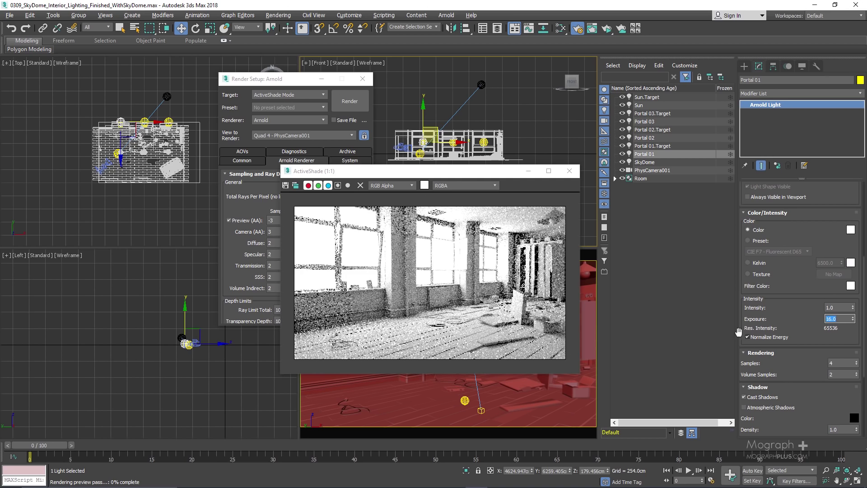
Turn the Sun light back on and clear the selection.
scroll(774, 246, "up", 5)
scroll(774, 245, "up", 2)
left_click(639, 105)
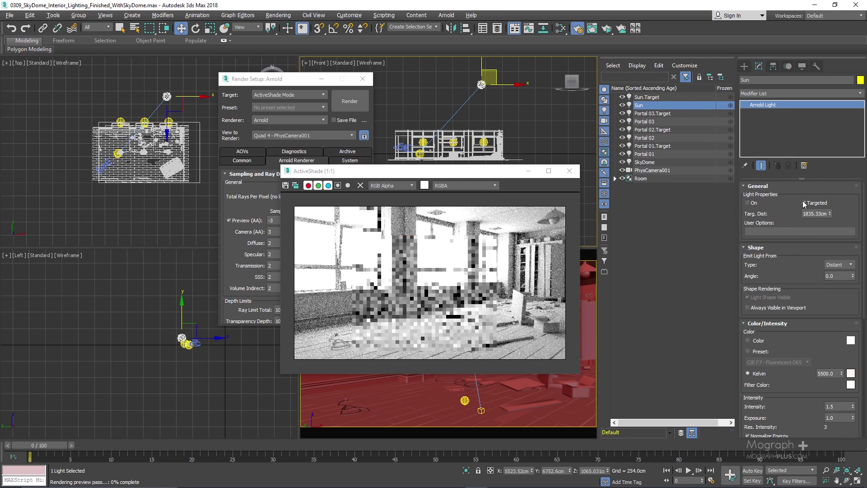
left_click(748, 203)
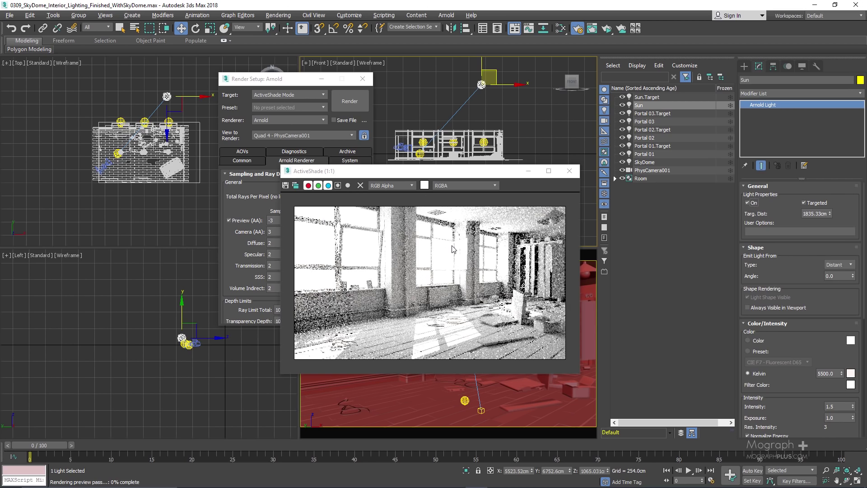
left_click(362, 227)
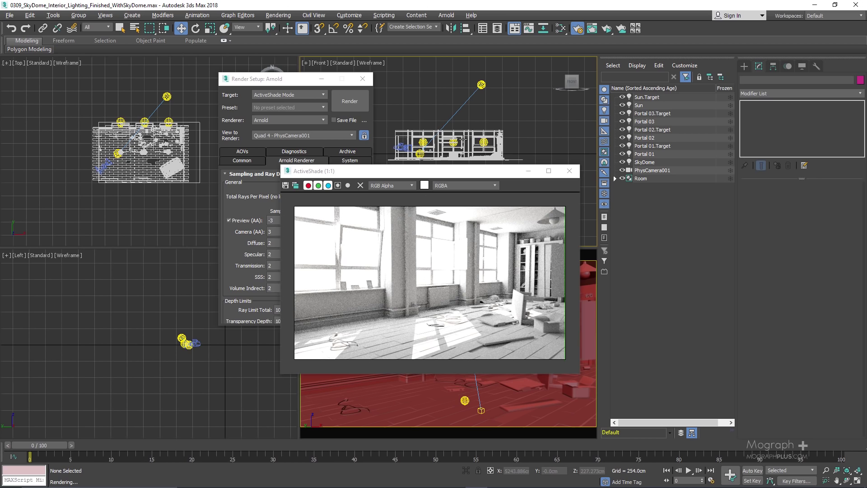
Set Camera (AA) samples to 5, Diffuse samples to 6 and Diffuse ray depth to 2, and restart the ActiveShade preview.
left_click_drag(408, 171, 515, 152)
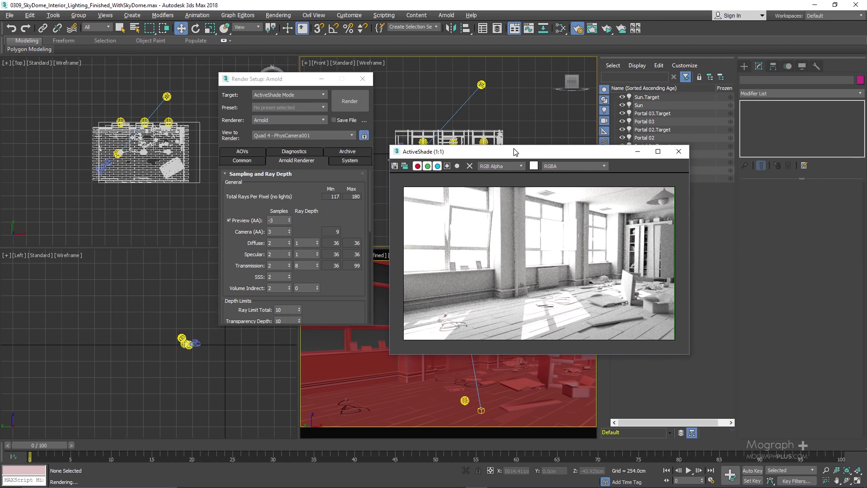
double_click(279, 232)
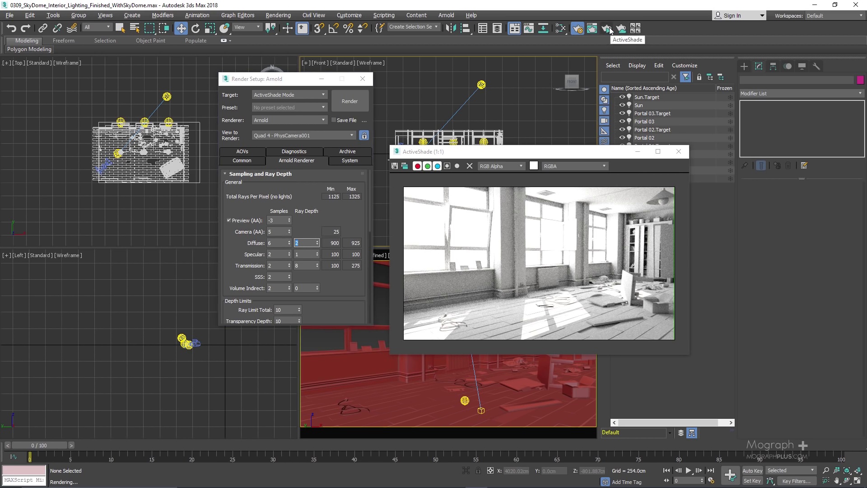
left_click(627, 31)
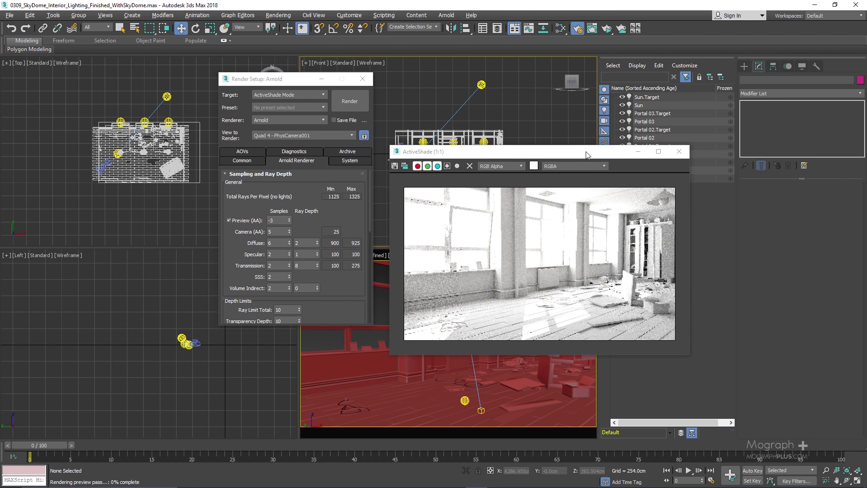
Reduce the Portal 01 light's Exposure, trying 15 and settling on 15.5.
left_click_drag(577, 152, 485, 150)
left_click(647, 154)
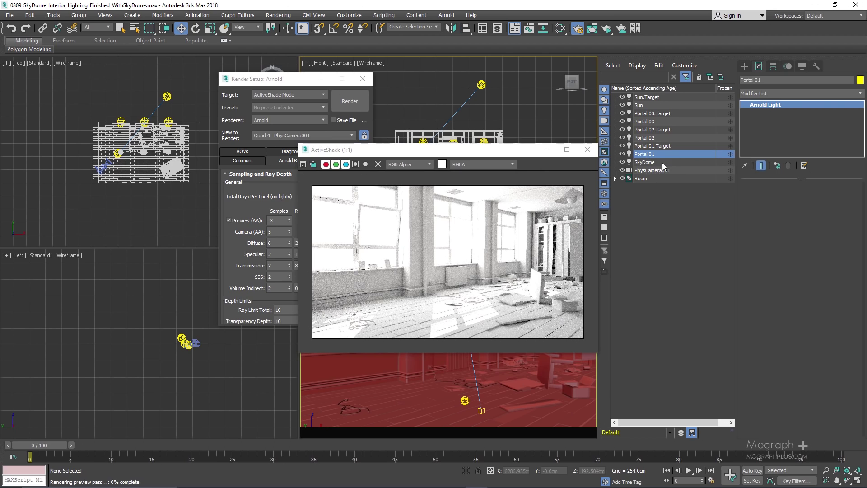
left_click_drag(796, 283, 796, 199)
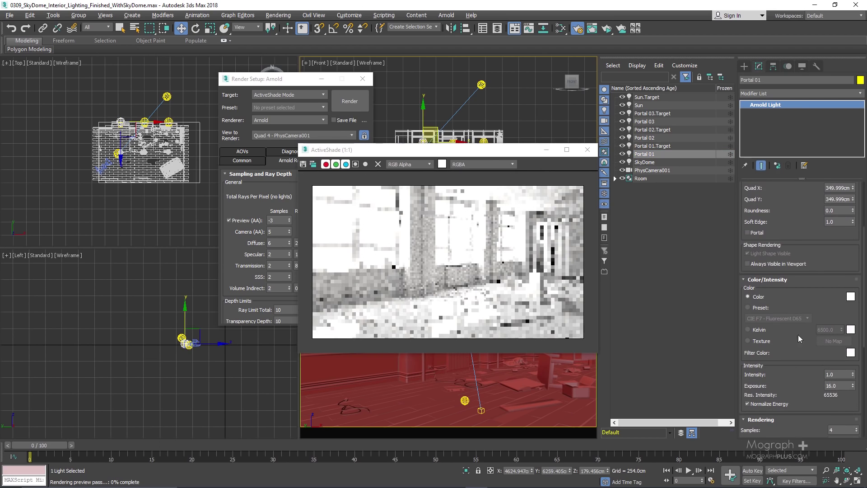
double_click(836, 385)
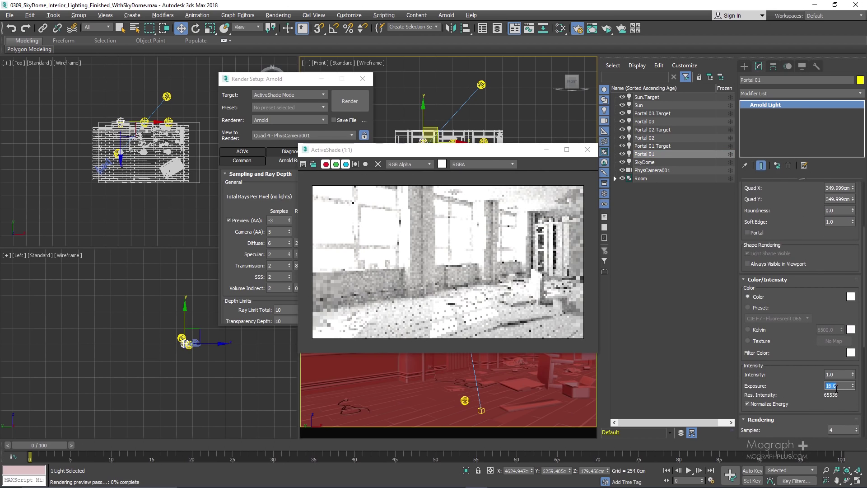
type("15")
key("Return")
type("15.5")
key("Return")
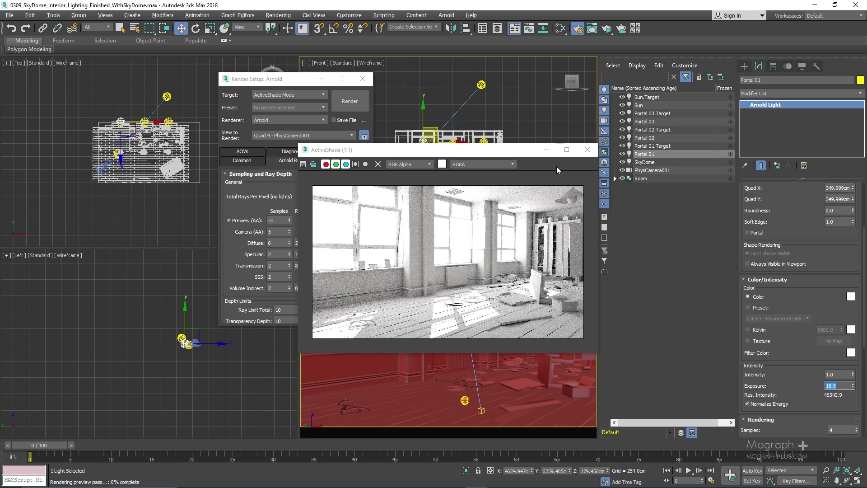
Close the ActiveShade preview, disable Preview (AA) and start a new ActiveShade render.
left_click(587, 149)
left_click(245, 220)
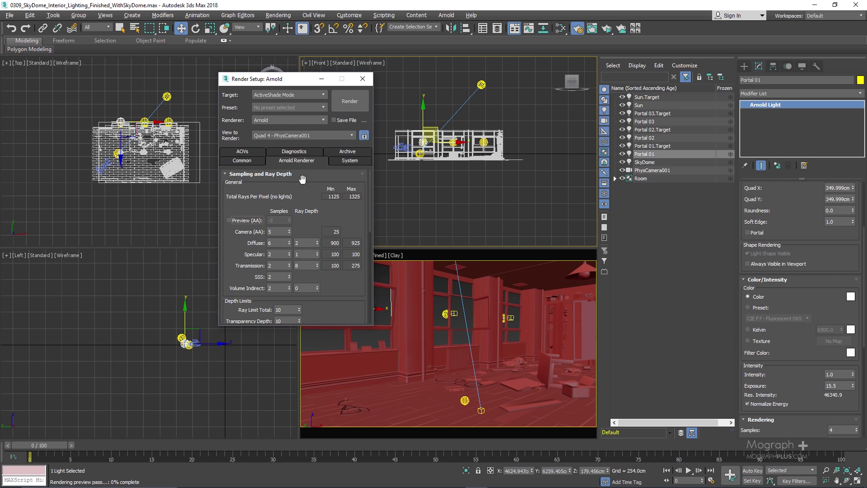
left_click(357, 100)
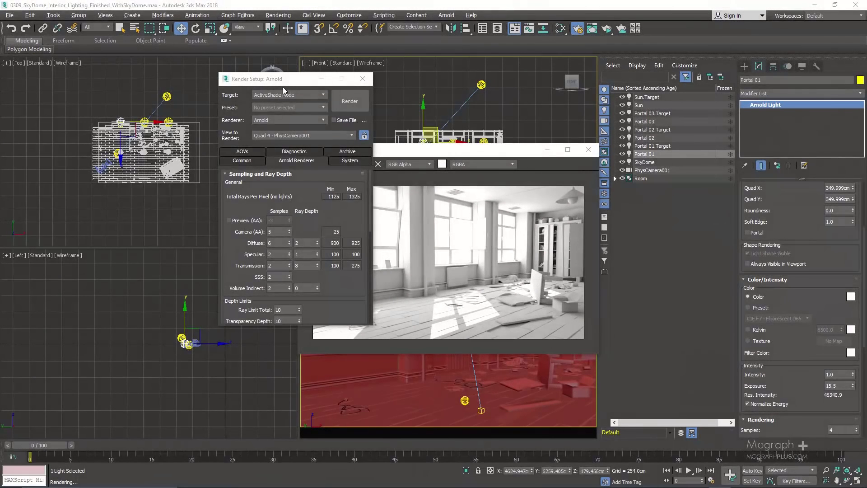
Clone the finished ActiveShade image and arrange the clone and the ActiveShade window side by side.
left_click_drag(288, 80, 182, 84)
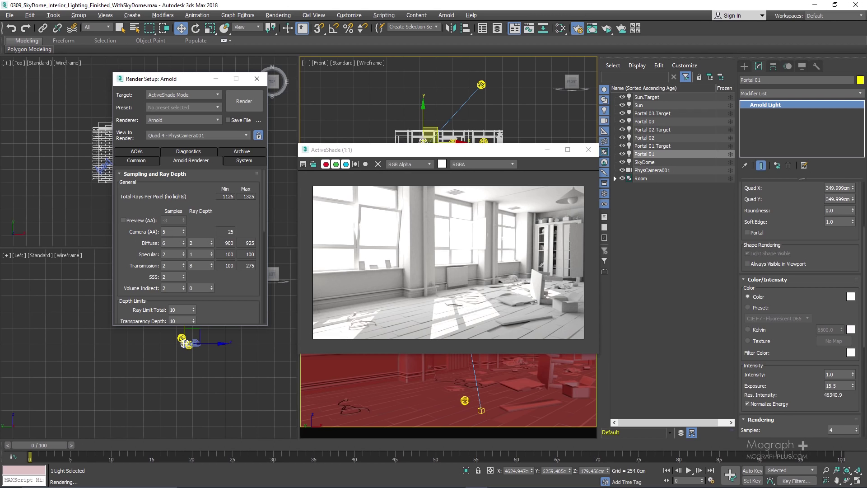
left_click(313, 164)
left_click_drag(646, 146, 605, 165)
left_click_drag(466, 152, 435, 176)
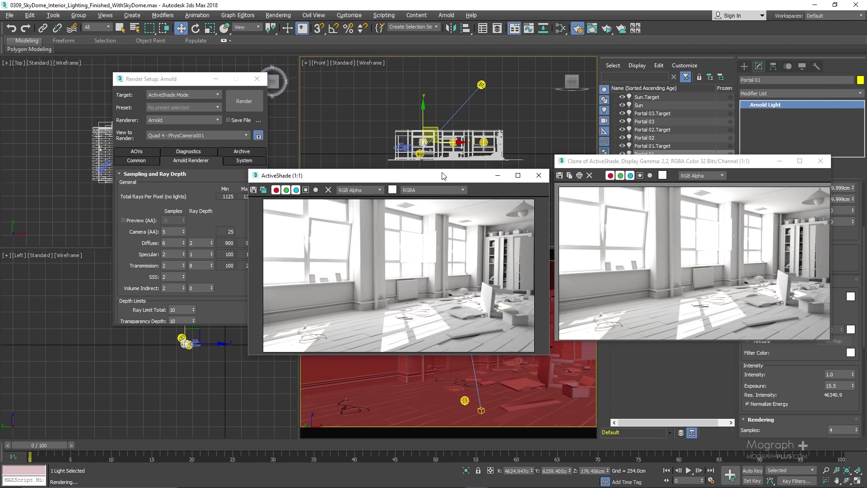
Examine the wall and radiator area at 4:1 in the ActiveShade and cloned images to compare noise.
scroll(429, 258, "up", 3)
scroll(695, 240, "up", 3)
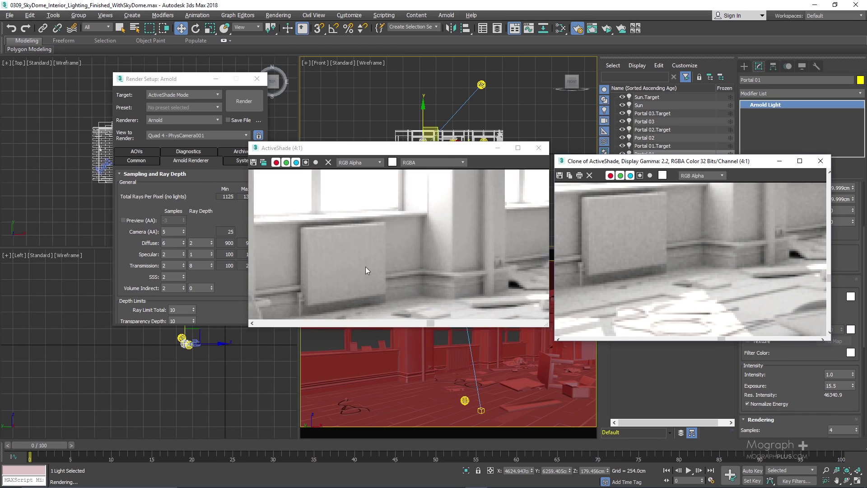
middle_click_drag(445, 251, 495, 236)
middle_click_drag(691, 228, 683, 256)
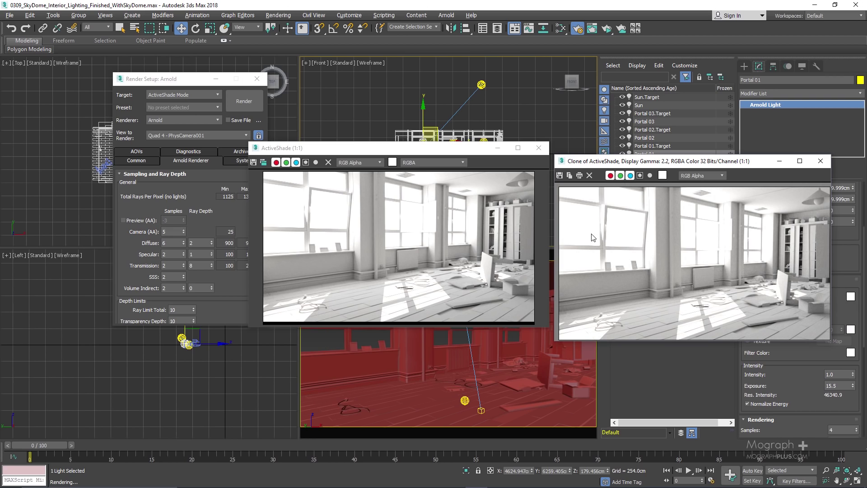
scroll(678, 282, "up", 1)
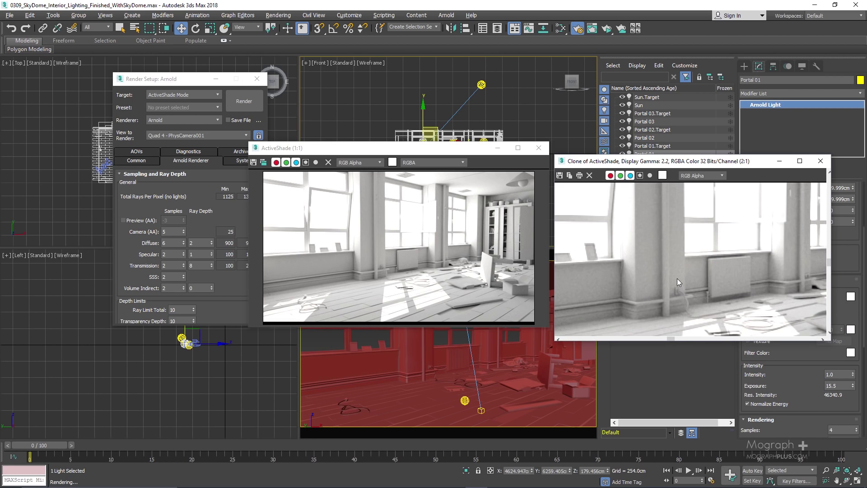
scroll(741, 274, "up", 1)
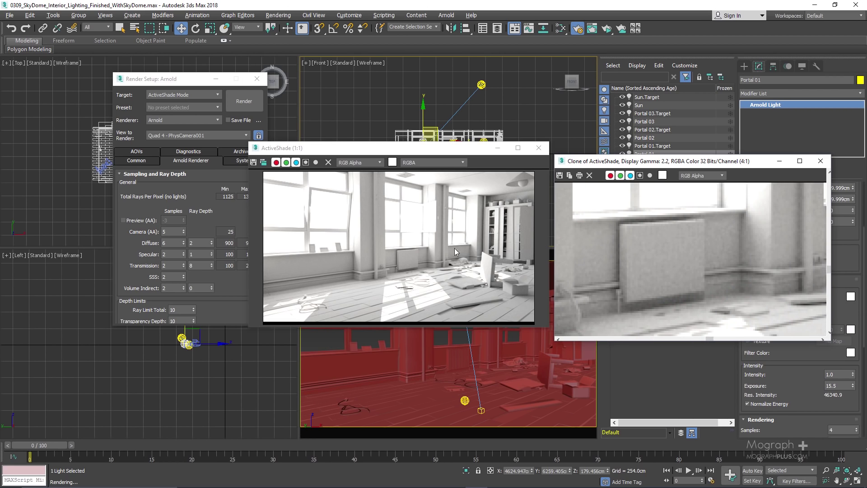